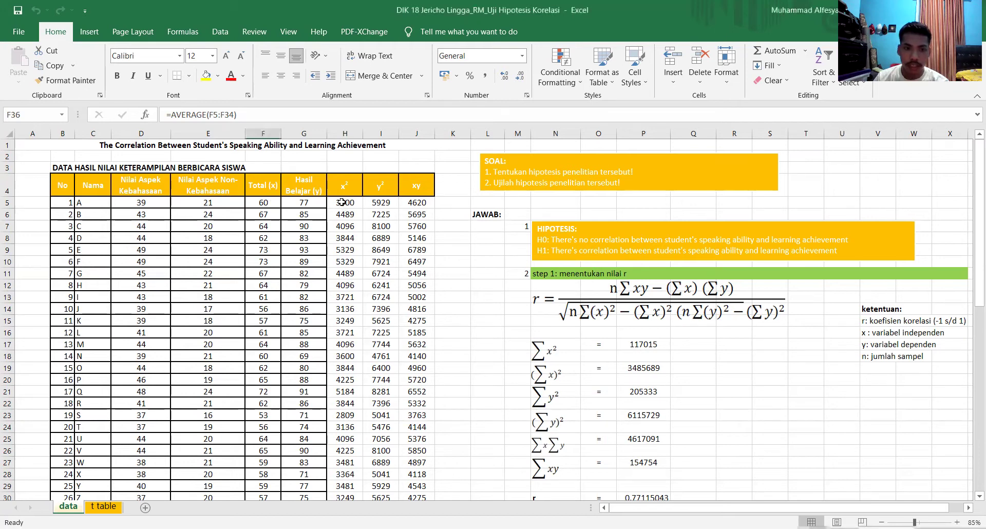
- Enter =F5^2 in the x² cell of student A (H5) and check the matching y² formula and its source score
click(343, 203)
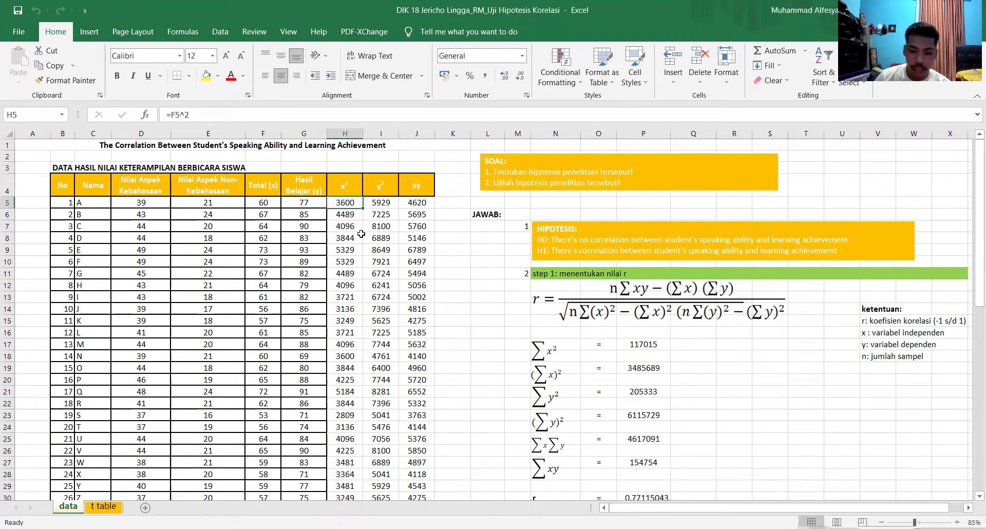
text(=)
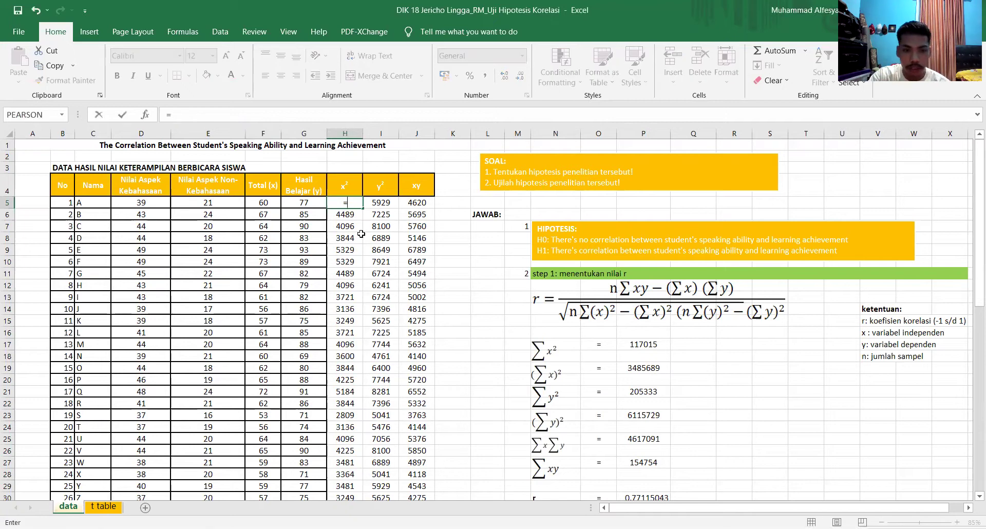
click(274, 204)
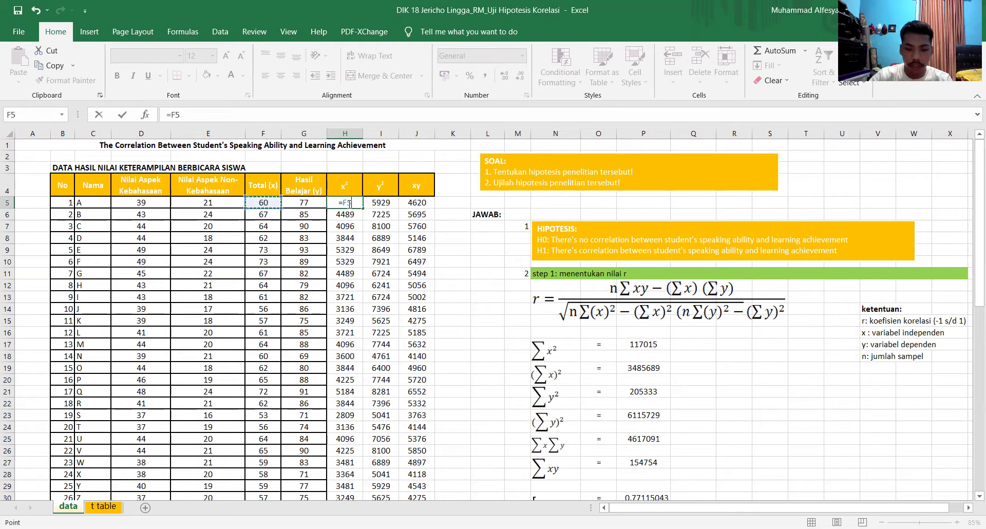
text(^)
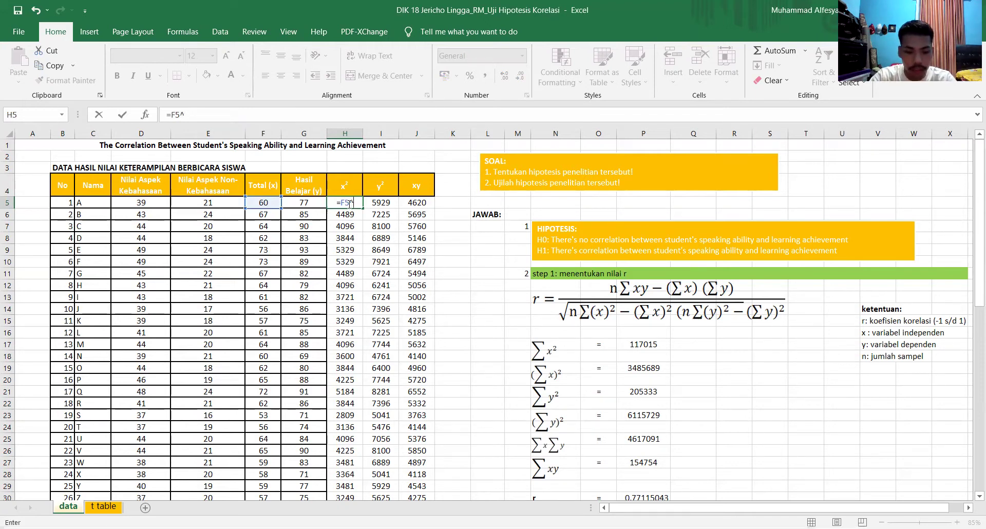
text(2)
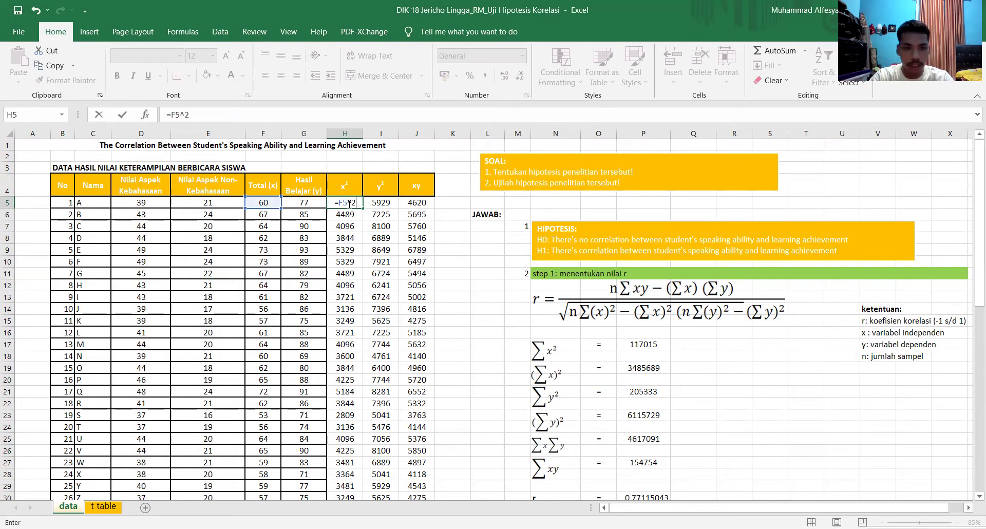
key(Return)
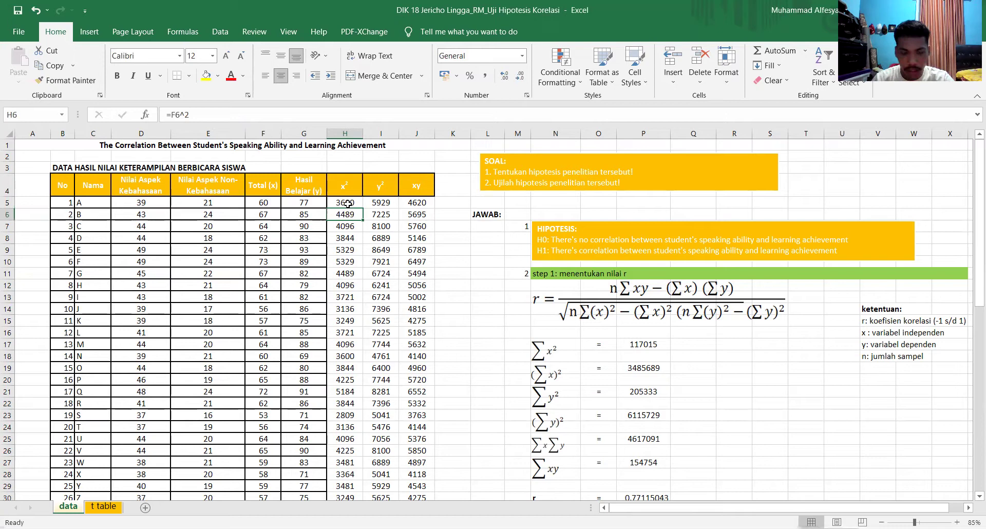
click(377, 204)
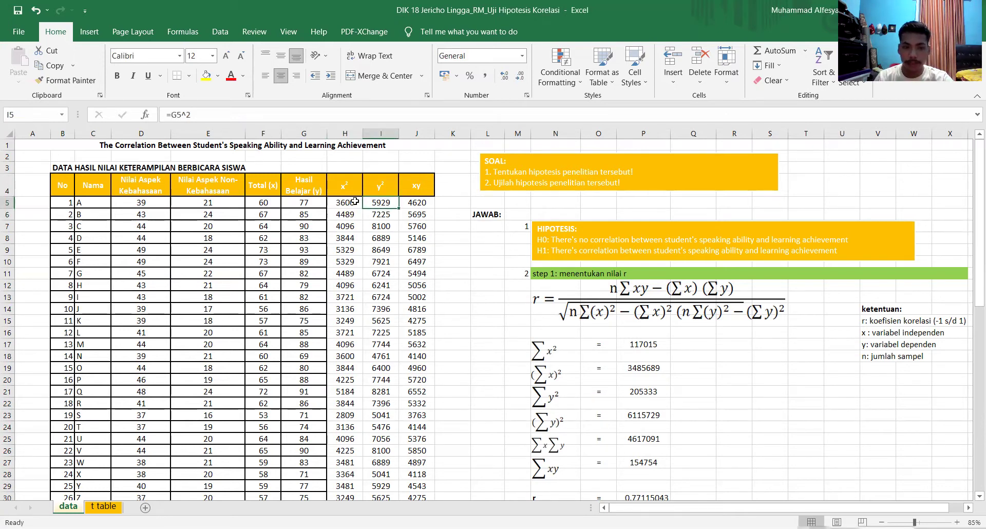
click(316, 204)
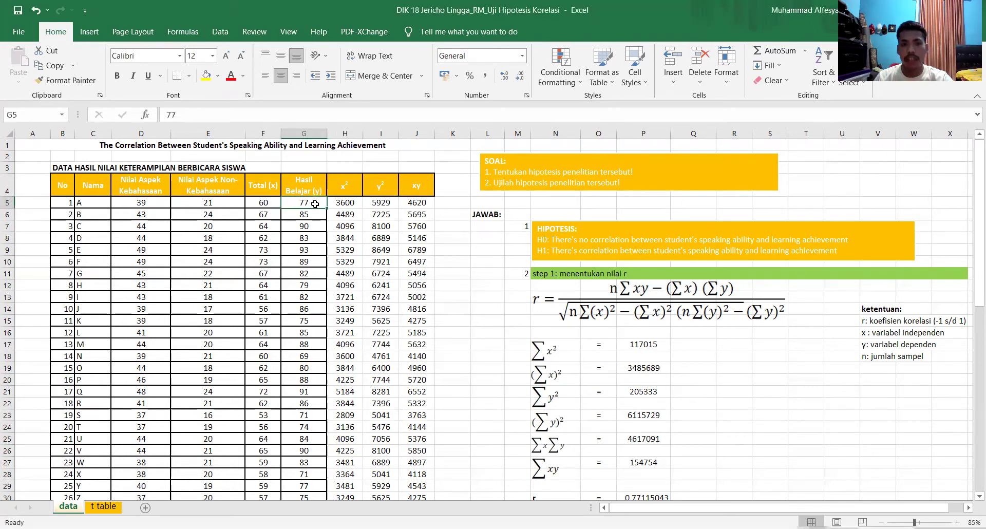
- Multiply student A's Total (x) by Hasil Belajar (y) in the xy column, entering =F5*G5 in J5
click(417, 204)
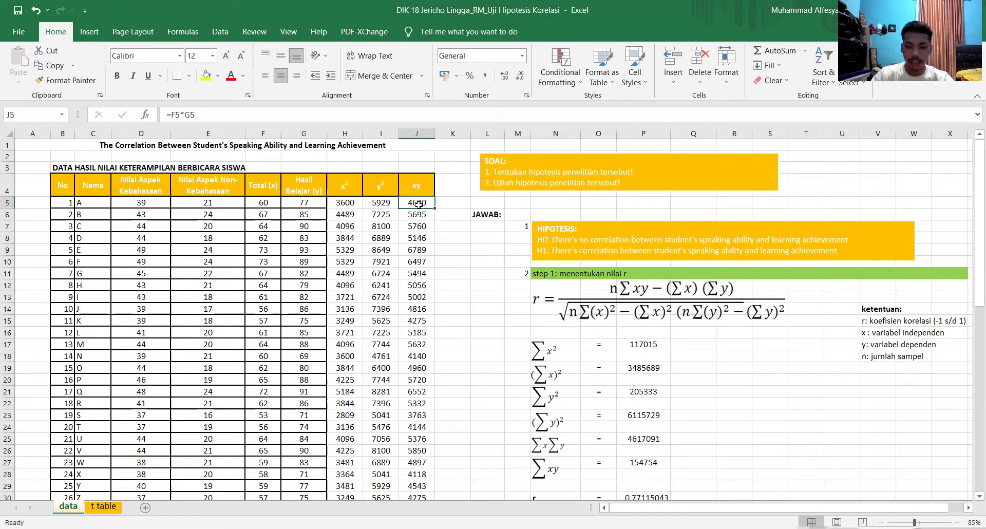
text(=)
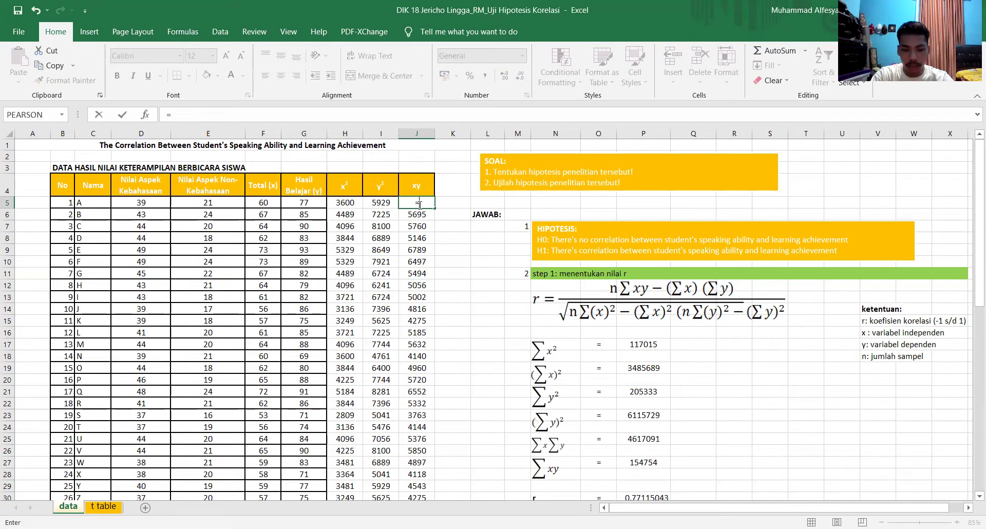
click(275, 204)
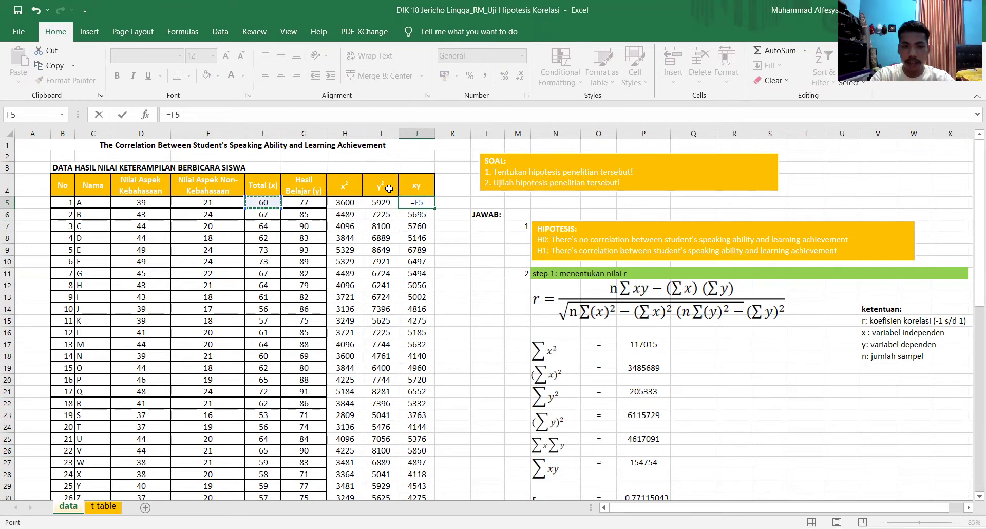
text(*)
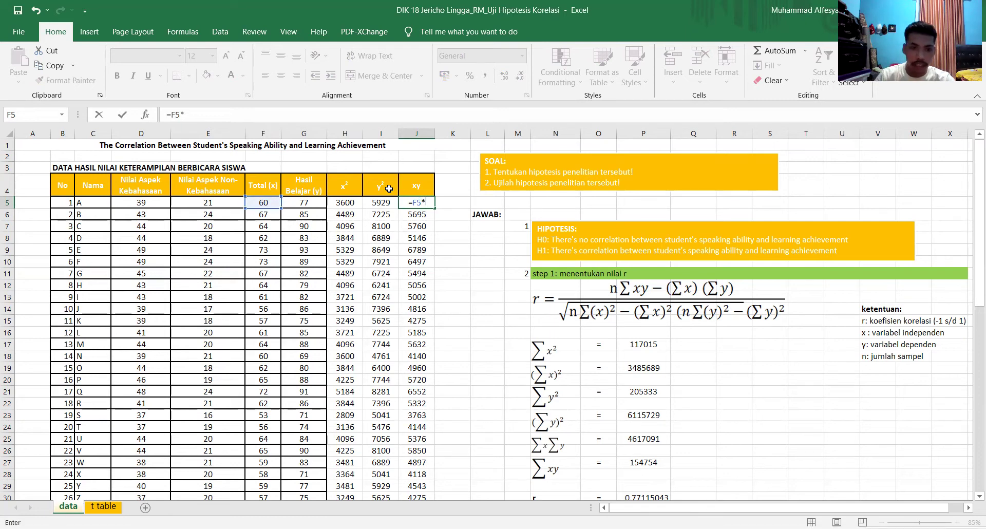
click(324, 203)
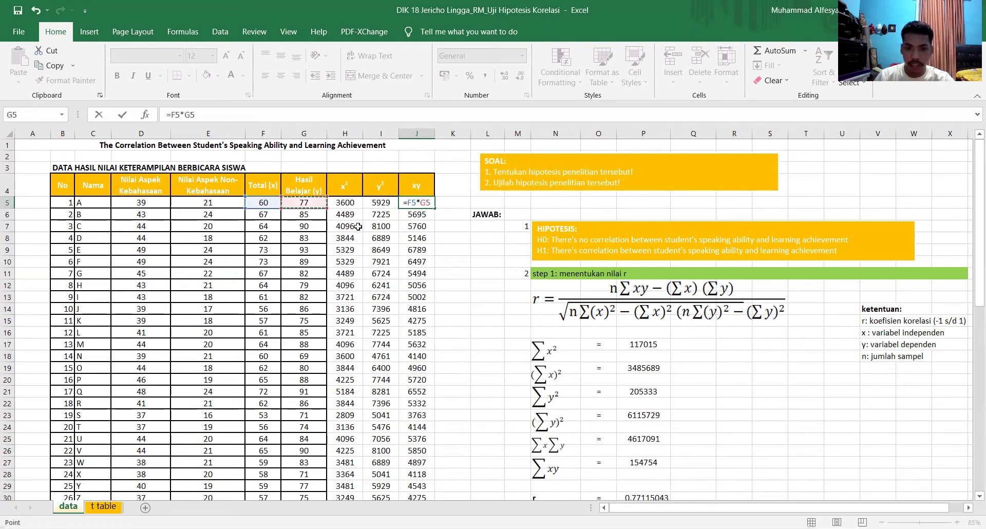
key(Return)
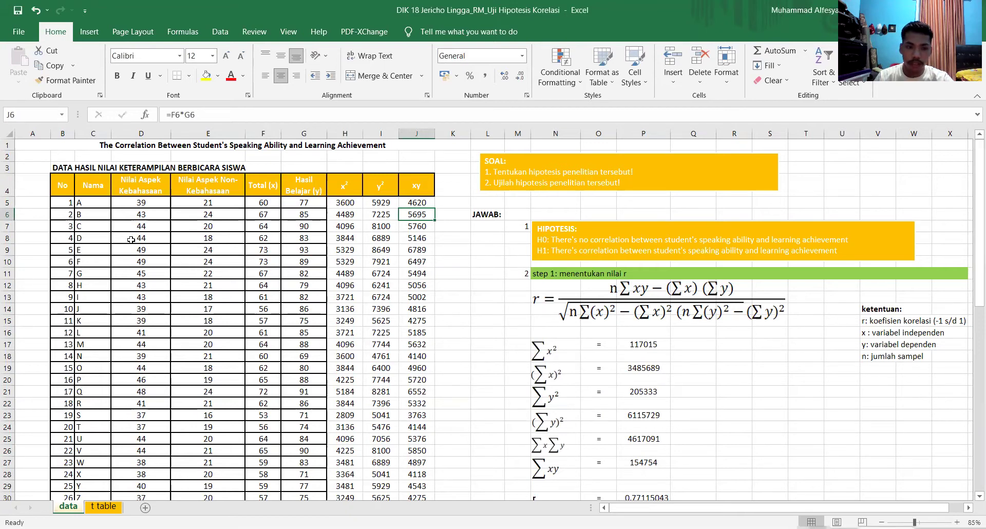
- Sum the Total (x) scores of all students in the Total row, entering =SUM(F5:F34) in F35
scroll(217, 322, down, 3)
scroll(221, 320, down, 3)
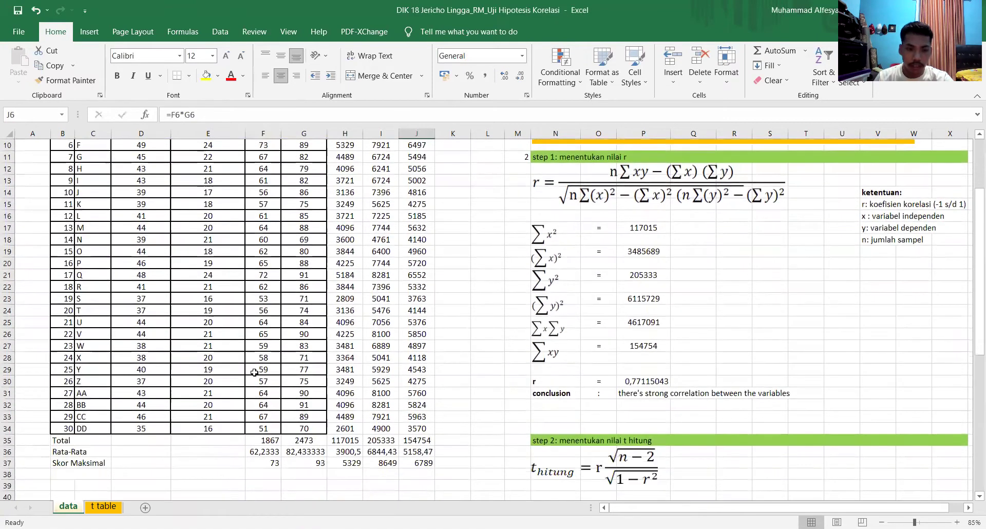
scroll(278, 314, up, 4)
scroll(280, 314, down, 4)
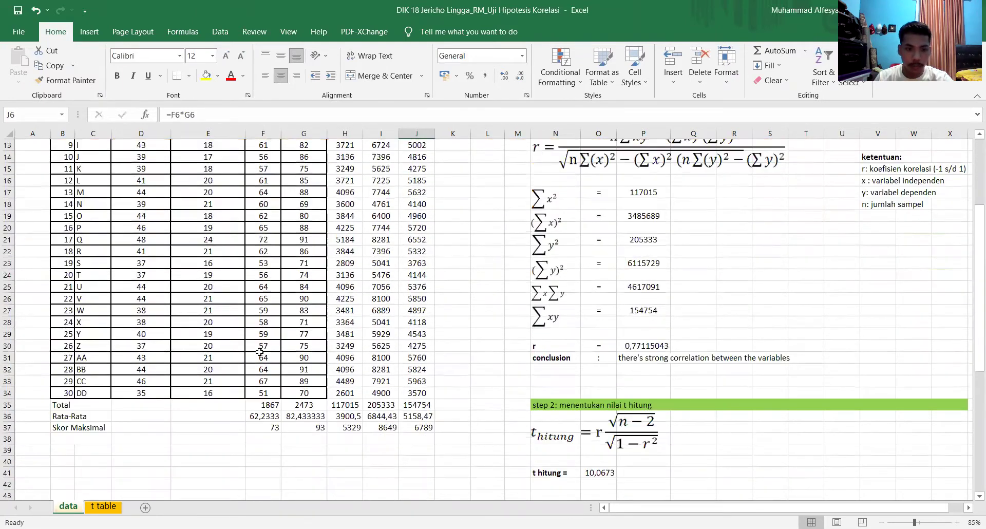
click(274, 409)
scroll(273, 409, up, 4)
scroll(263, 308, down, 3)
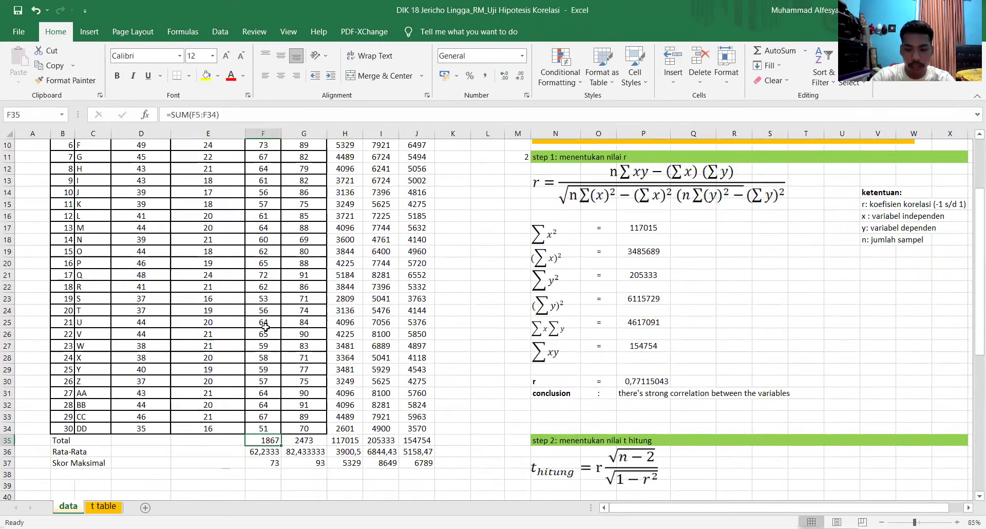
text(=)
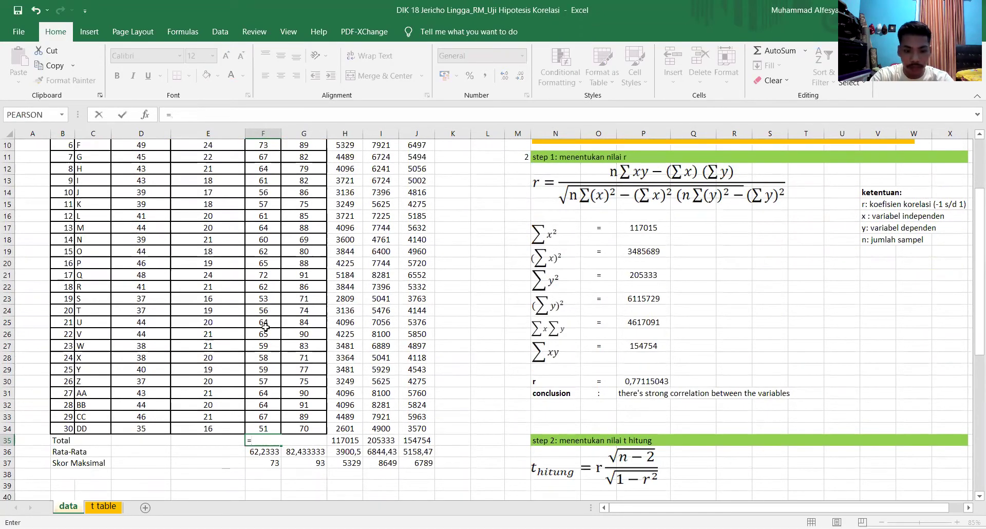
text(S)
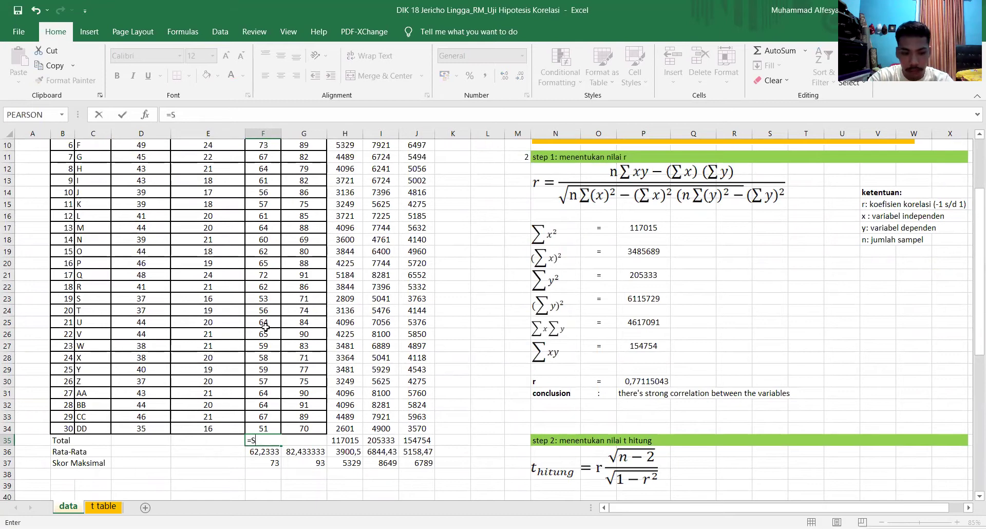
text(UM)
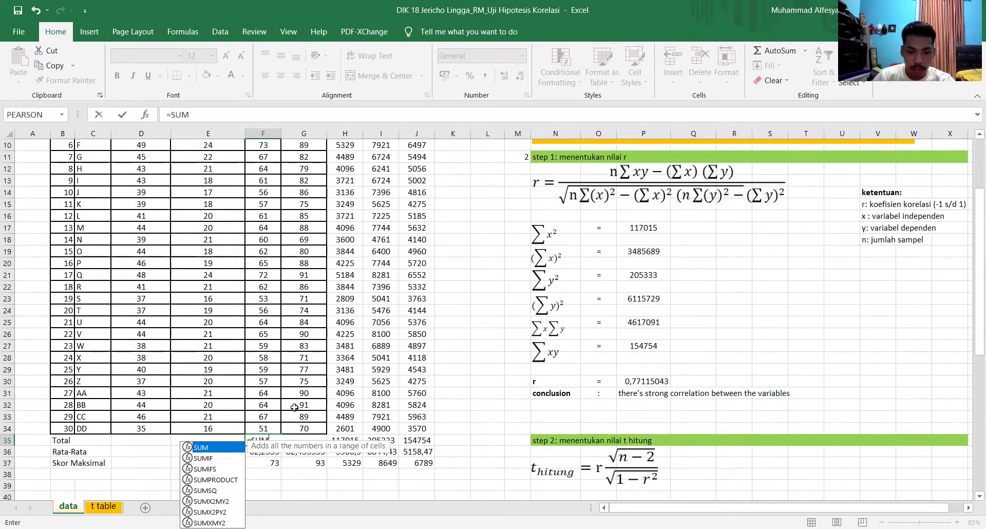
text(()
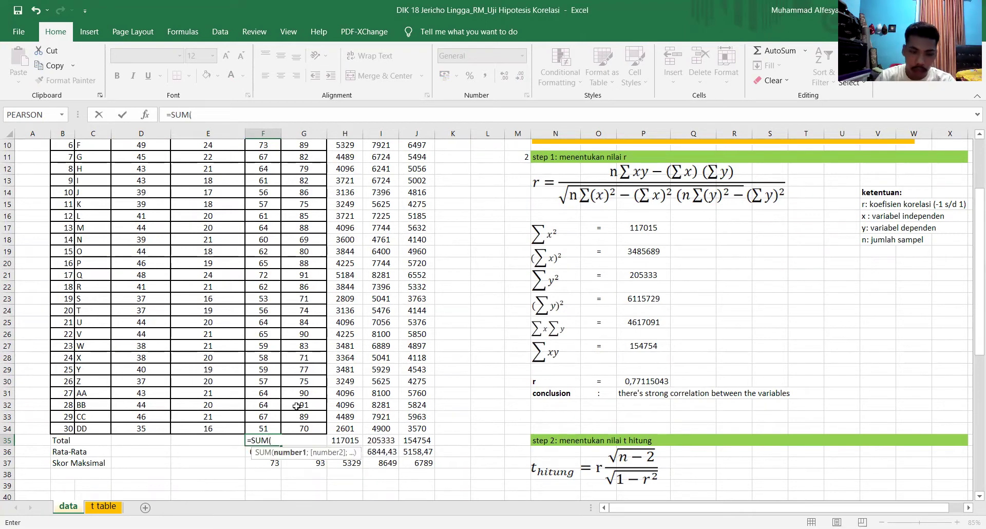
scroll(319, 370, up, 3)
scroll(288, 324, down, 3)
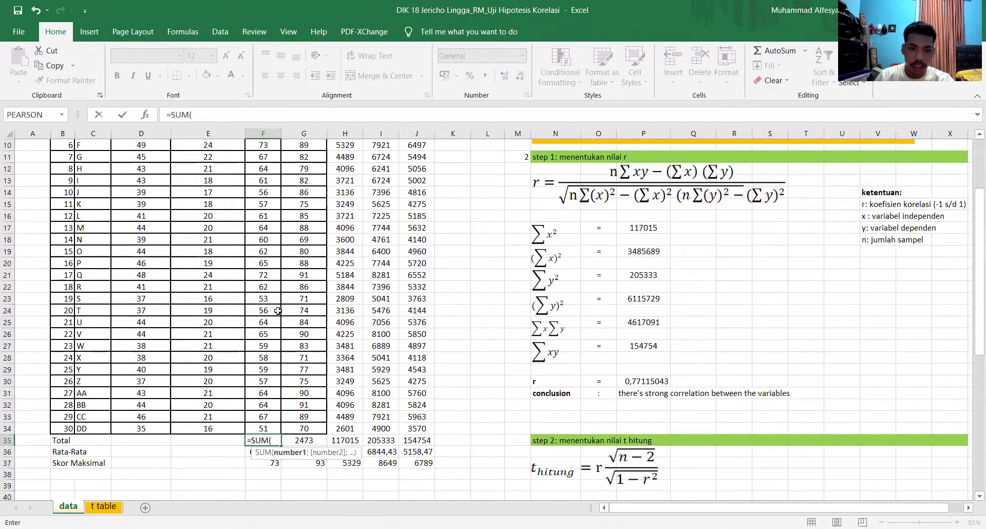
scroll(273, 265, up, 3)
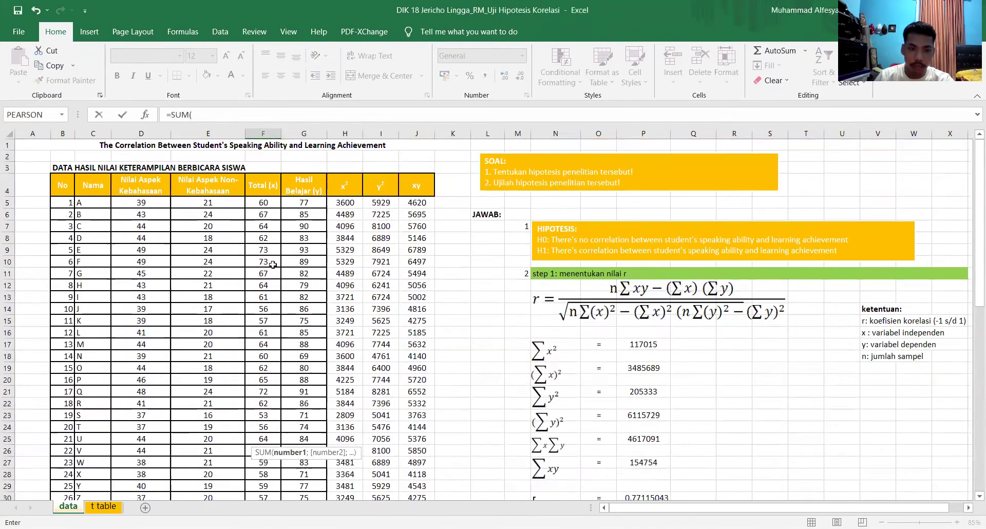
click(265, 202)
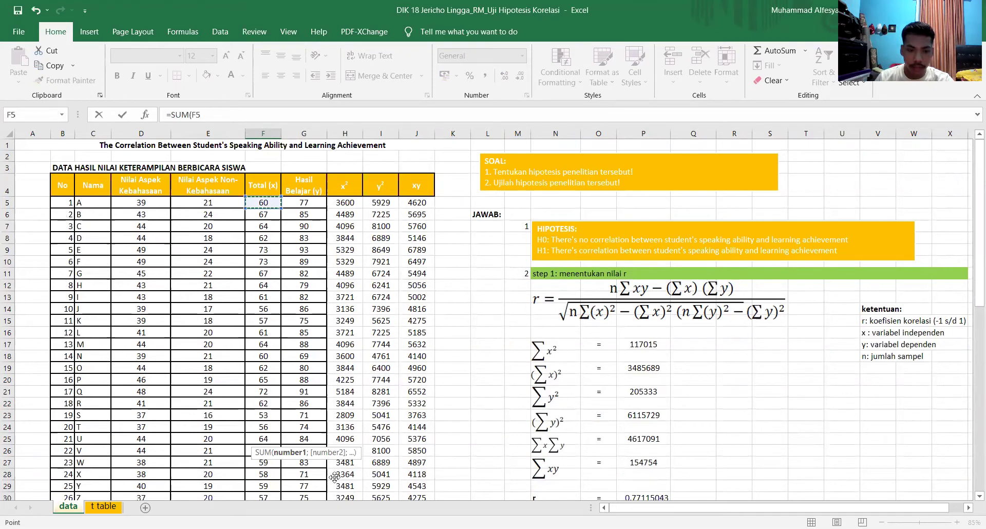
key(ctrl+shift+Down)
text())
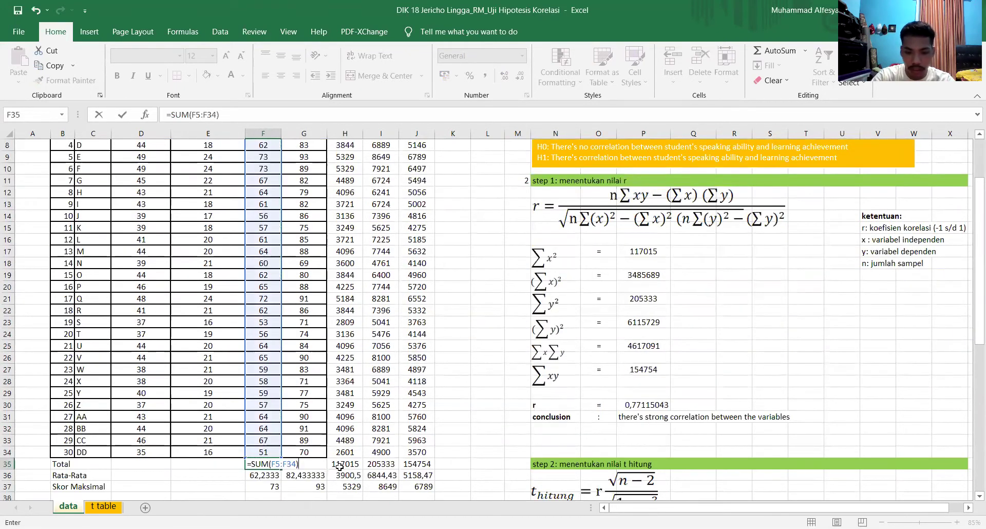
key(Return)
- Average the Total (x) scores of all students in the Rata-Rata row, entering =AVERAGE(F5:F34) in F36
scroll(339, 466, up, 3)
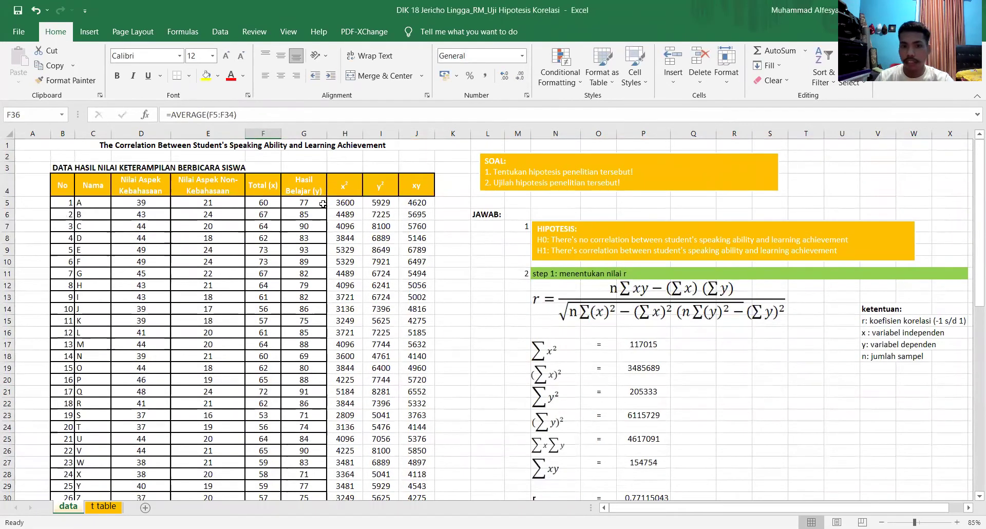
scroll(306, 209, down, 3)
scroll(360, 223, up, 2)
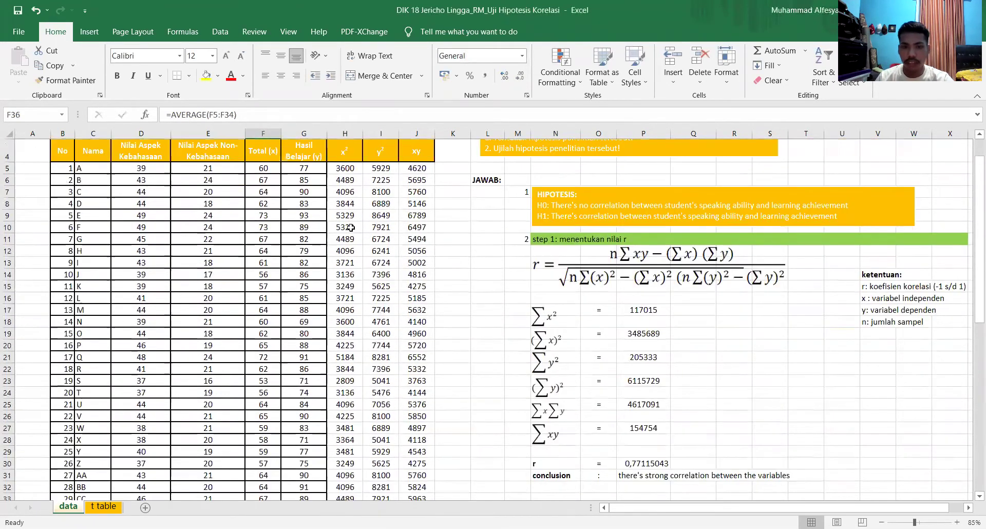
scroll(420, 220, down, 3)
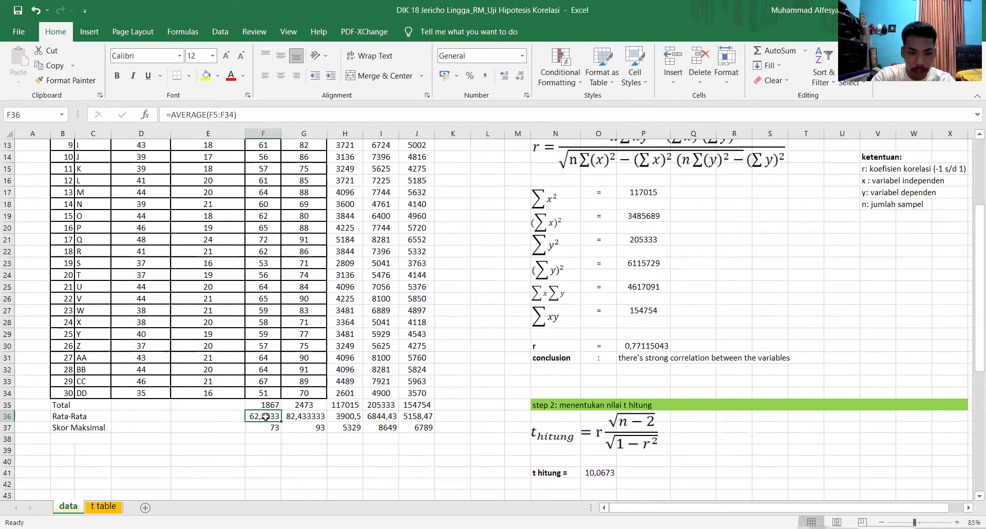
text(=)
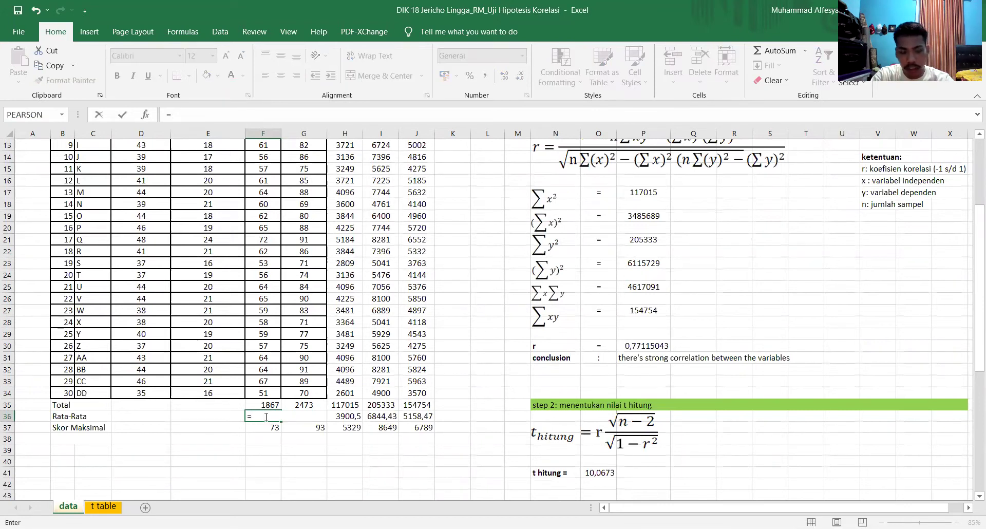
text(AV)
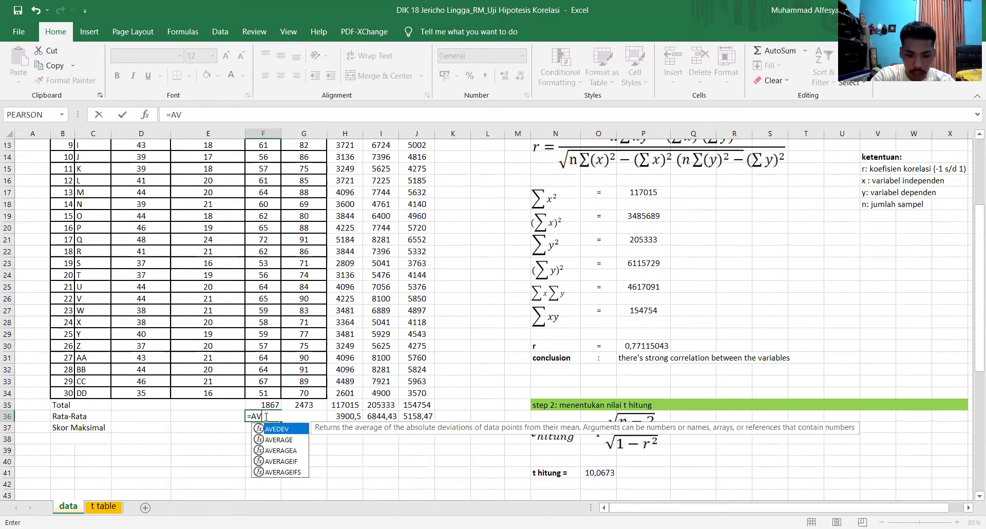
text(EA)
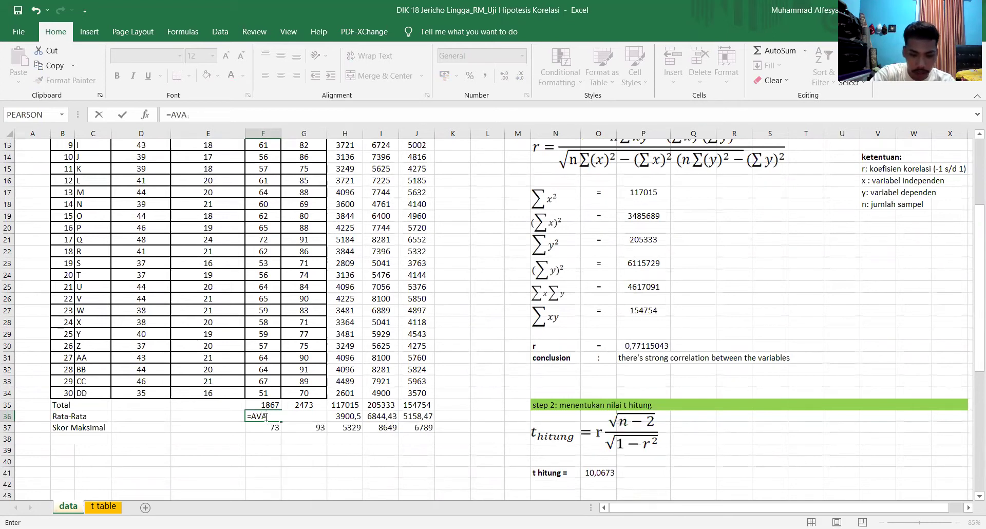
key(BackSpace)
text(ERAGE)
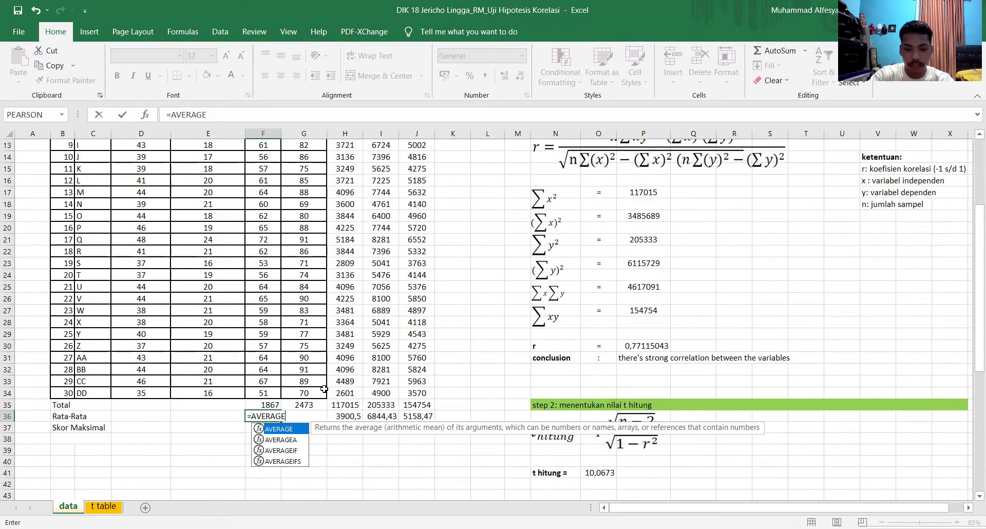
text(()
scroll(247, 262, up, 4)
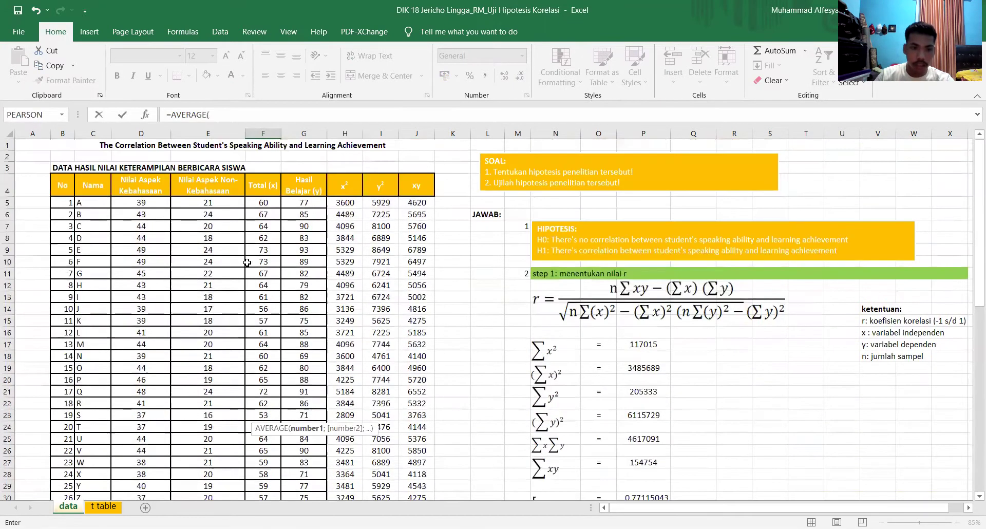
click(265, 206)
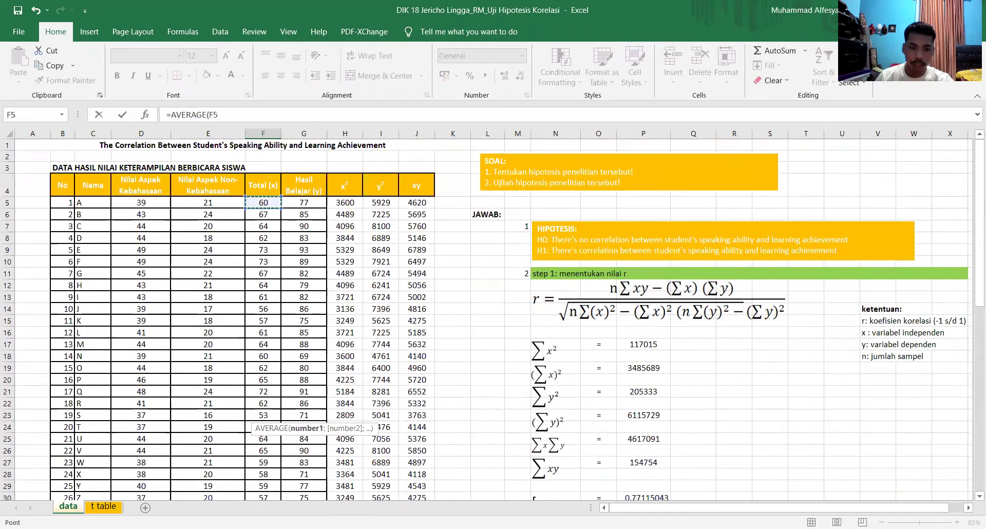
scroll(271, 408, down, 3)
shift+click(266, 418)
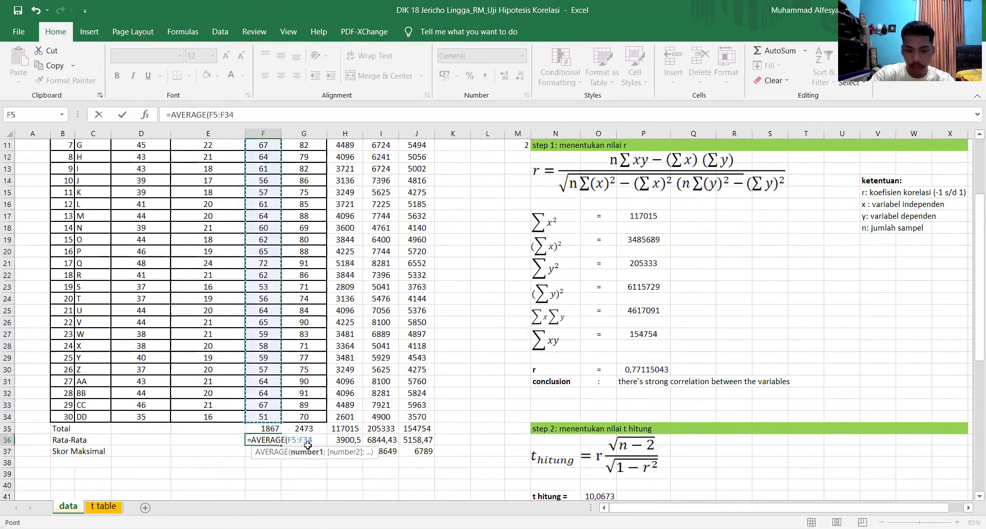
key(Return)
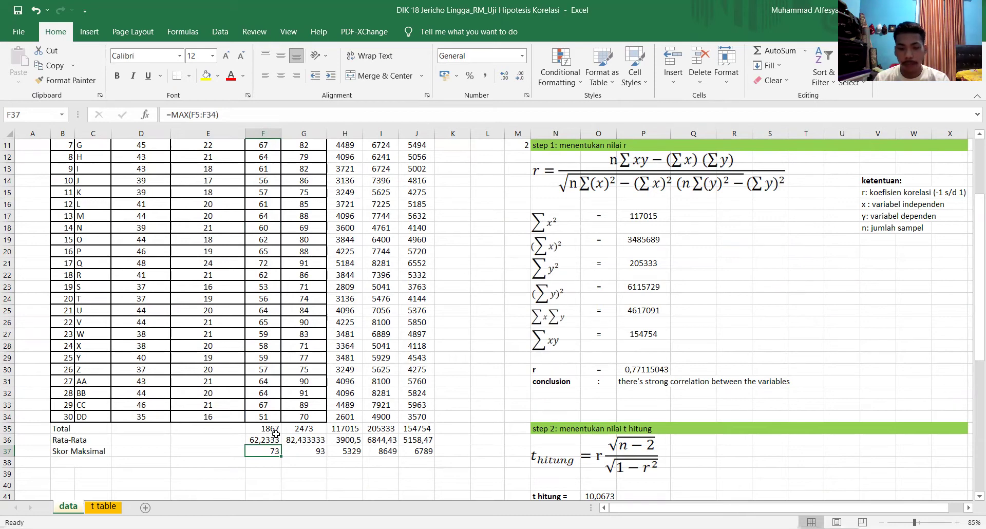
- Find the highest Total (x) score in the Skor Maksimal row, entering =MAX(F5:F34) in F37
text(=)
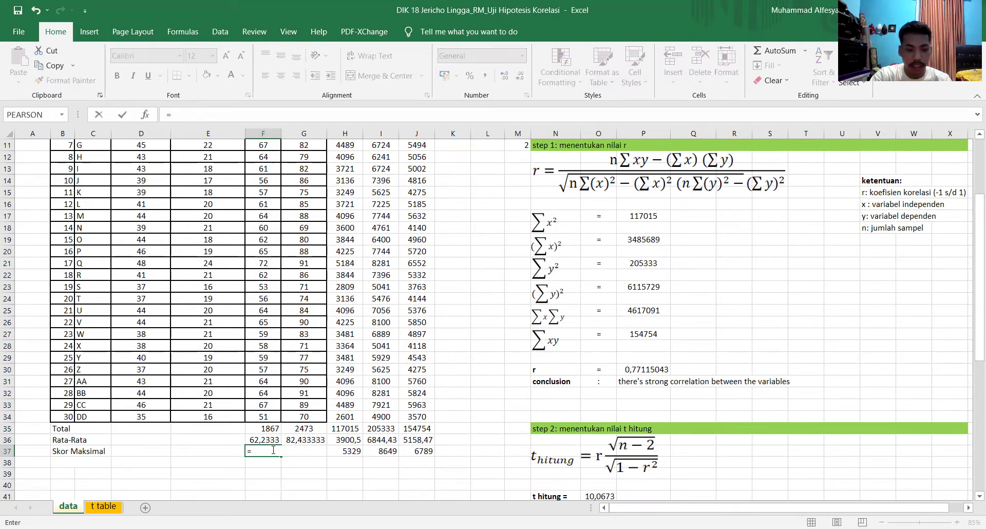
text(MAX)
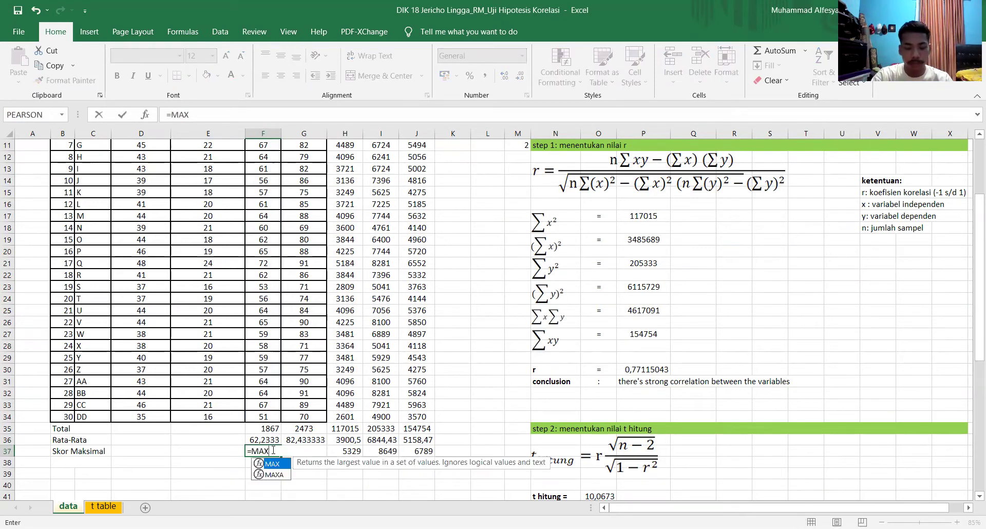
scroll(274, 428, up, 2)
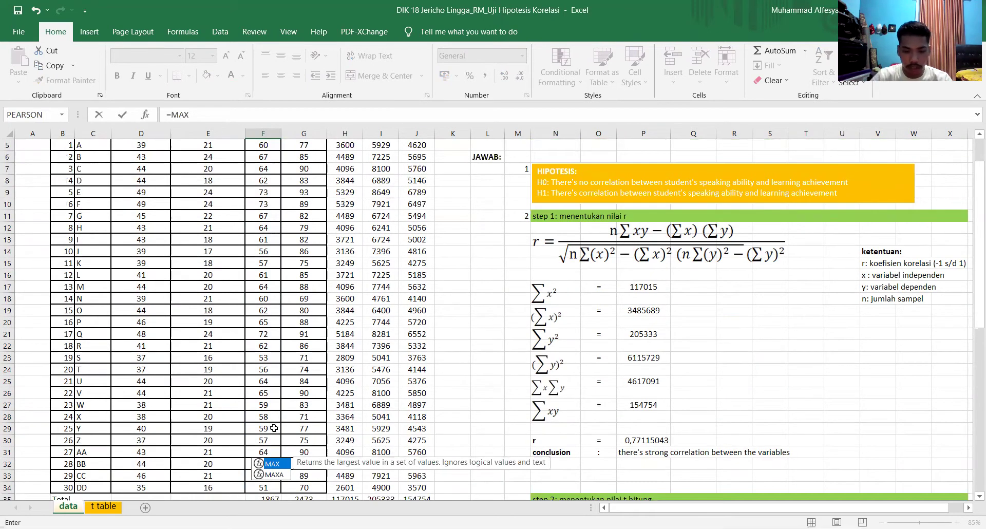
scroll(281, 426, down, 2)
scroll(281, 425, up, 7)
click(264, 206)
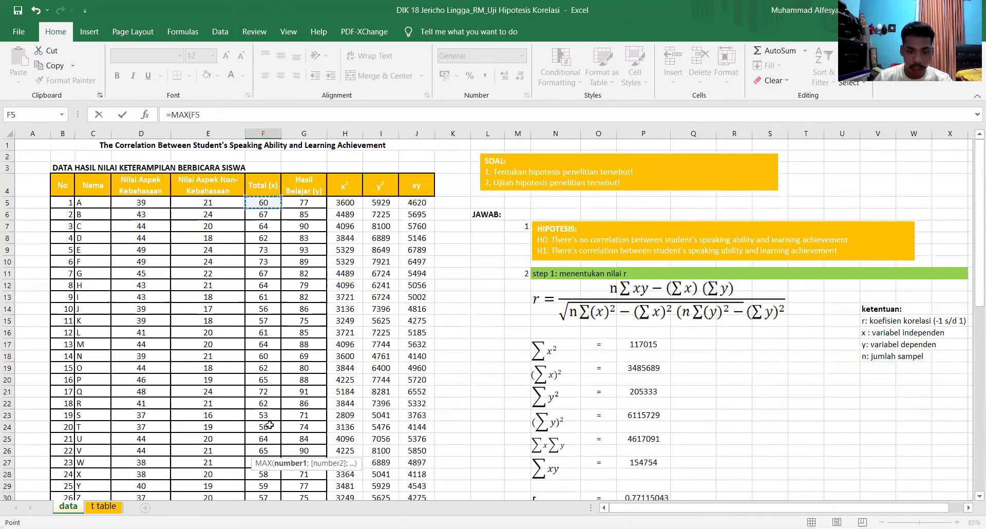
text(:F34))
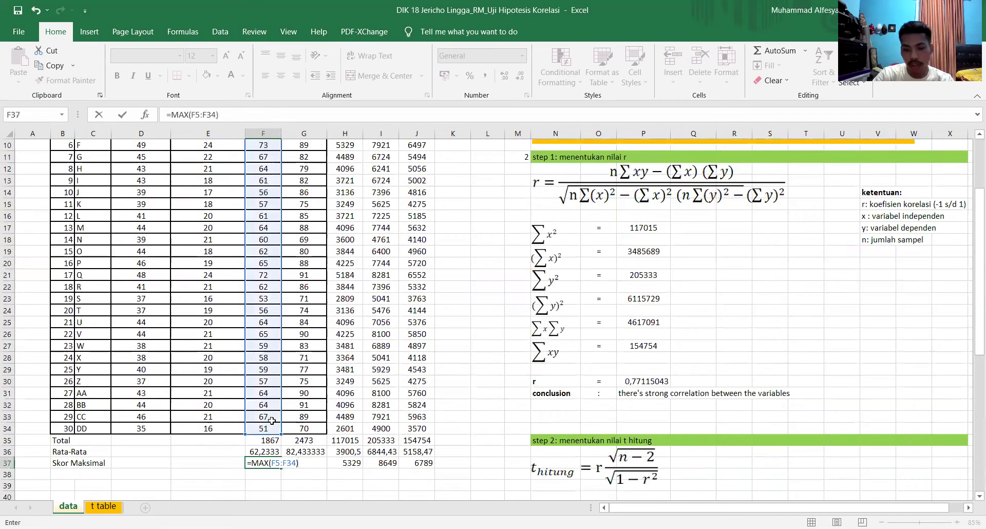
key(Return)
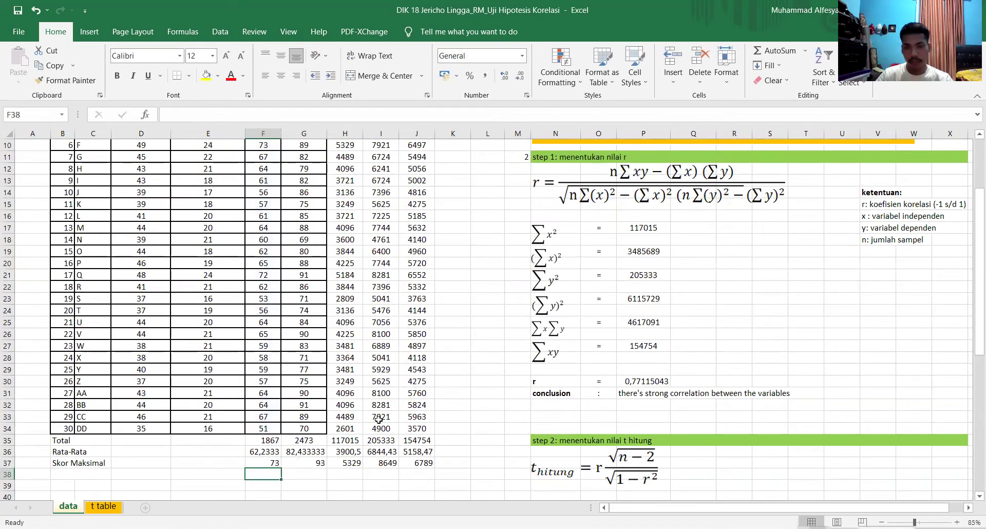
- Insert the statistical function PEARSON in the empty cell F38 below the Skor Maksimal row
scroll(504, 360, up, 3)
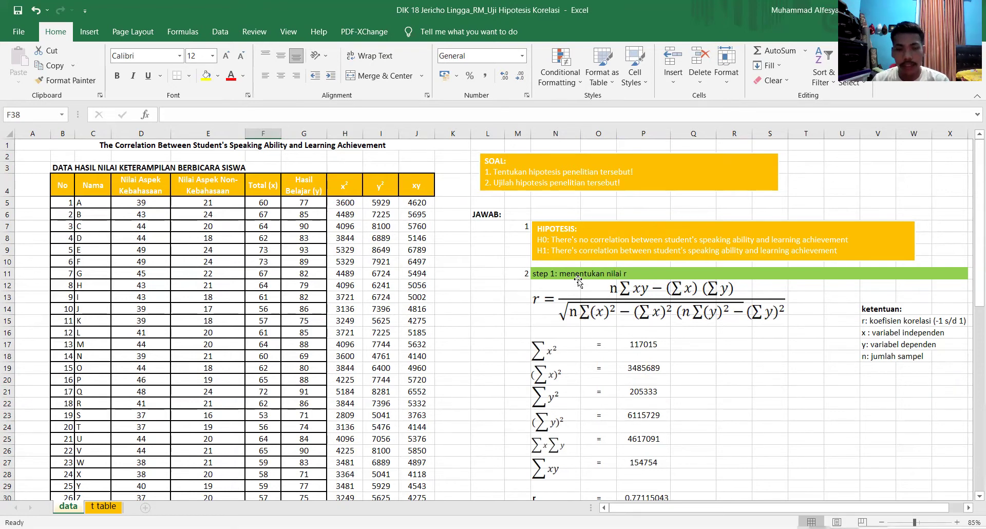
scroll(557, 299, down, 1)
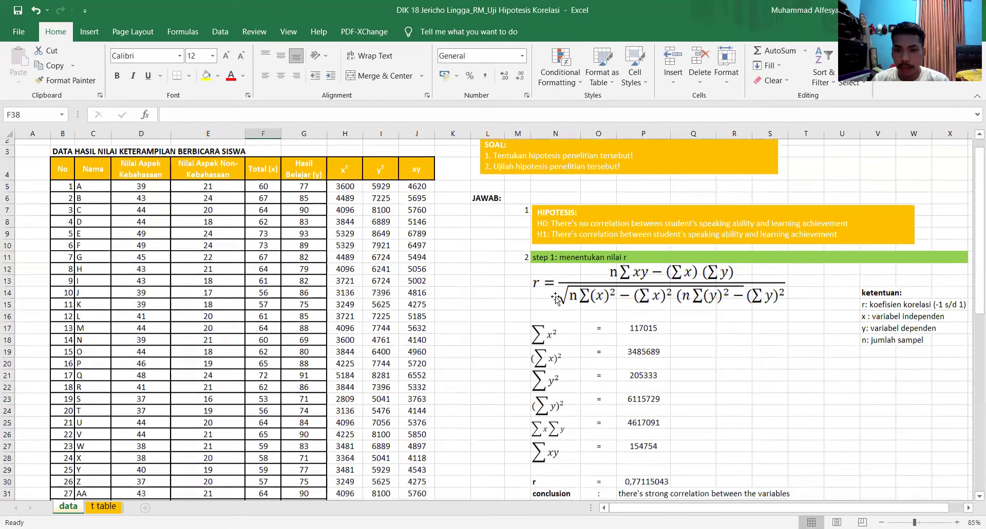
scroll(557, 300, down, 1)
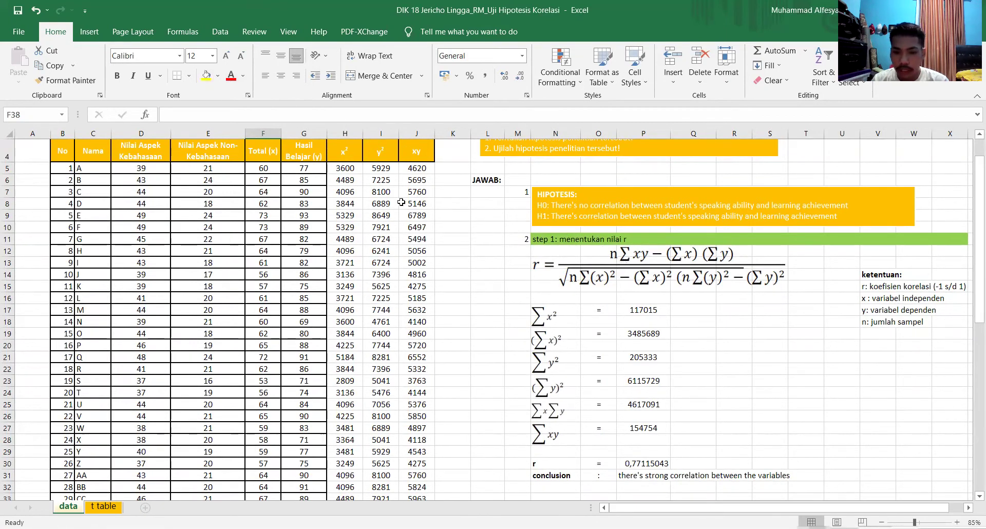
click(182, 34)
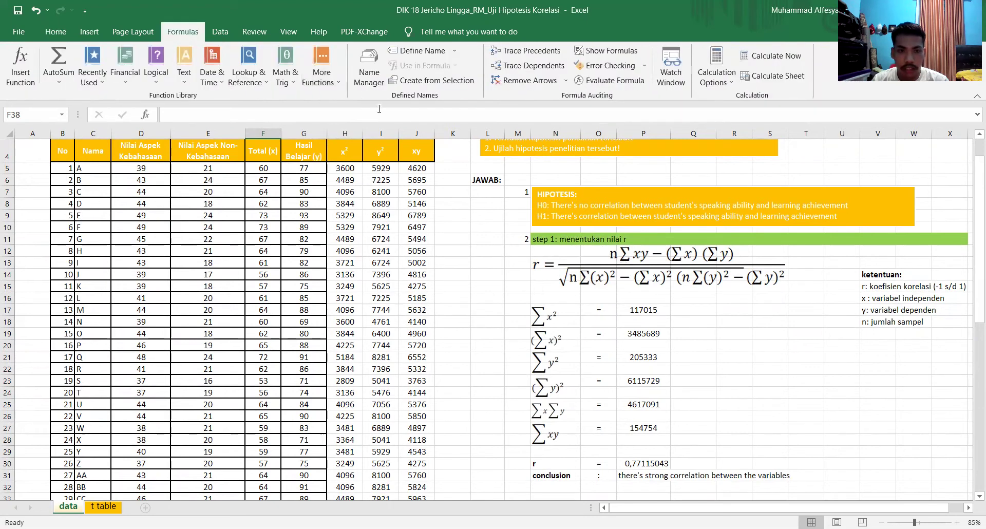
click(334, 83)
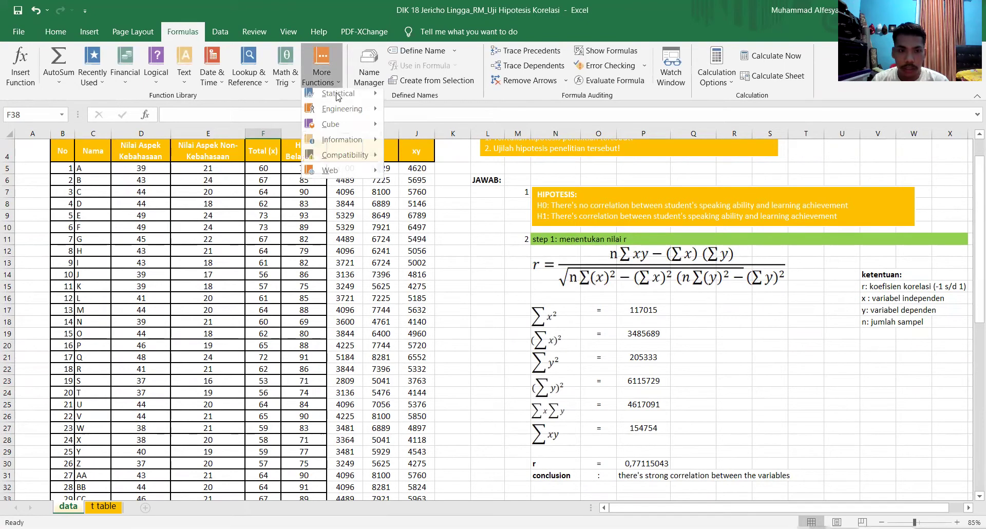
mouse_move(356, 102)
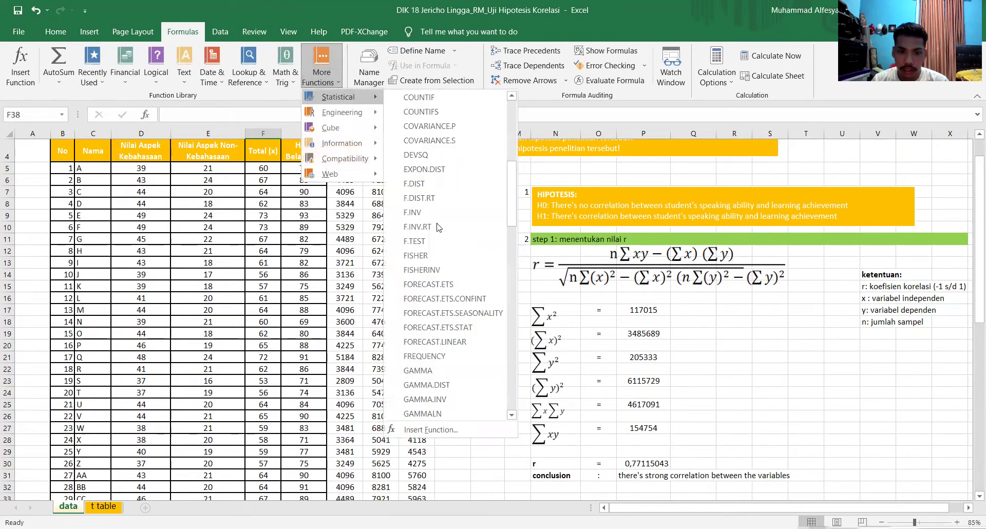
scroll(438, 228, down, 3)
scroll(438, 228, down, 6)
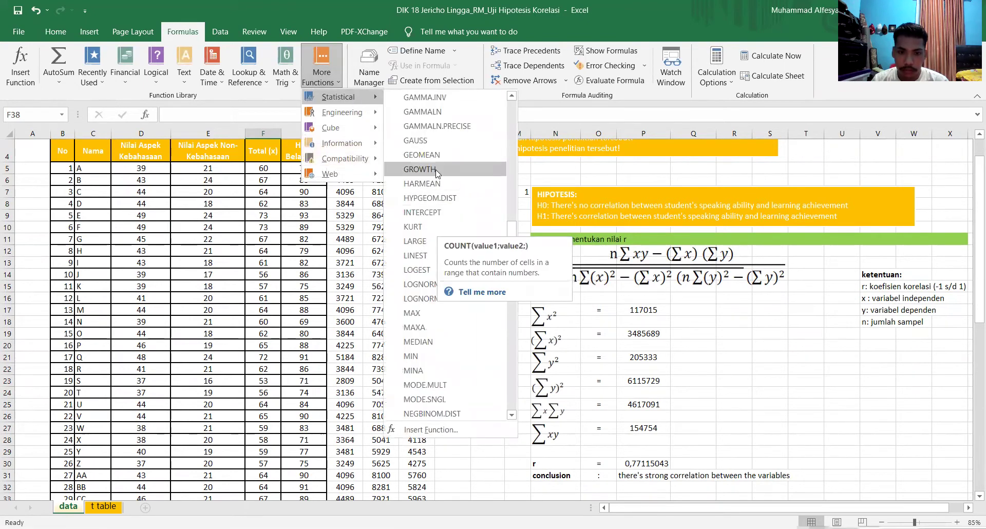
scroll(437, 303, down, 3)
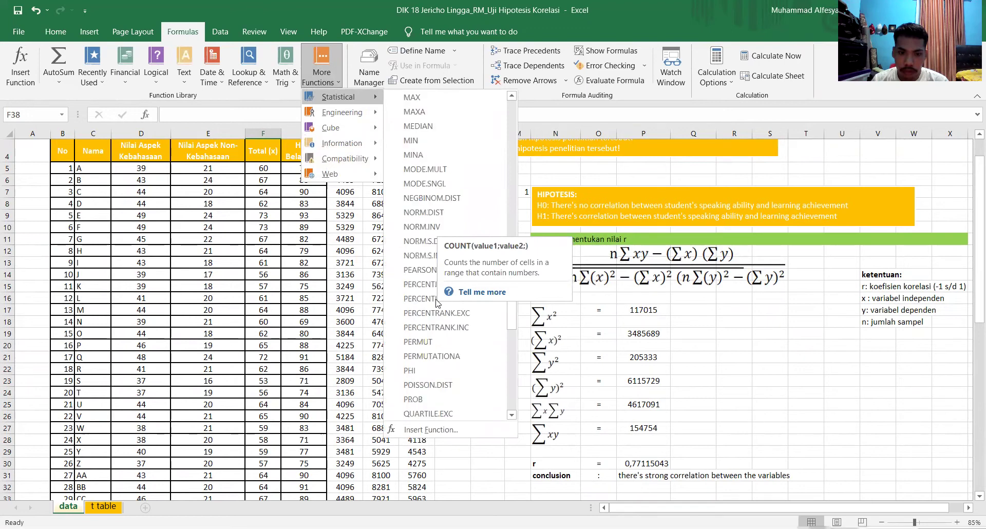
scroll(437, 303, down, 1)
click(434, 228)
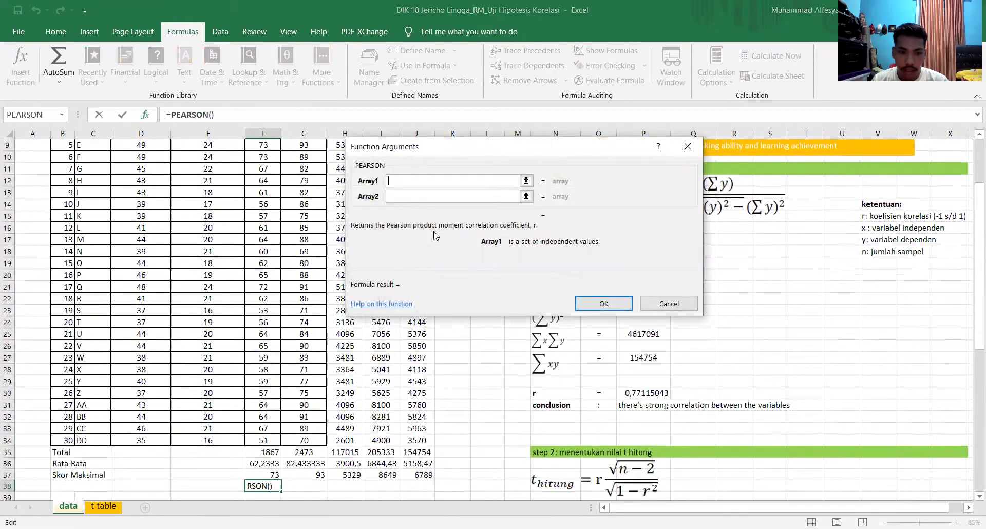
- Set Array1 of the PEARSON function to the students' Total (x) scores, F5:F34
scroll(307, 274, up, 2)
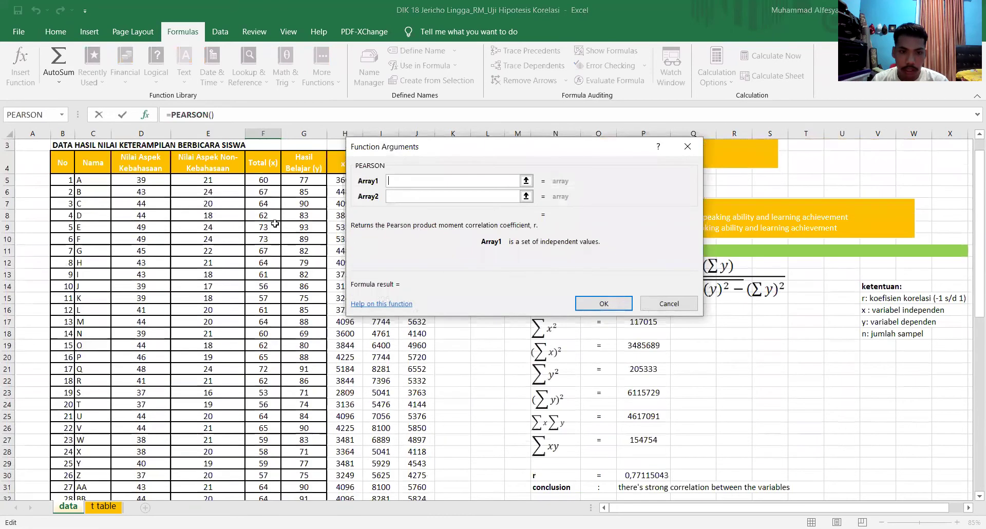
click(271, 184)
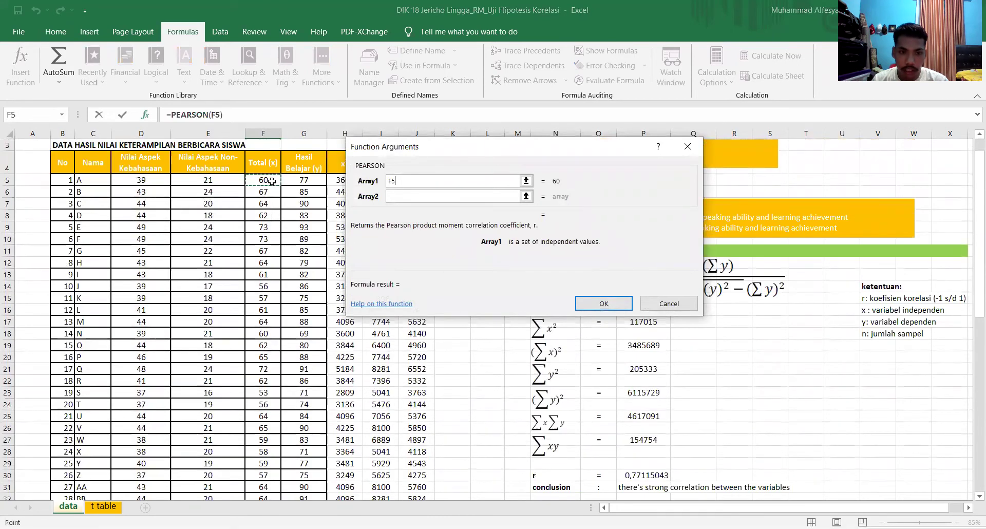
drag(272, 190, 264, 464)
- Set Array2 of the PEARSON function to the Hasil Belajar (y) scores, G5:G34, and calculate the correlation in F38
click(392, 194)
scroll(291, 251, up, 2)
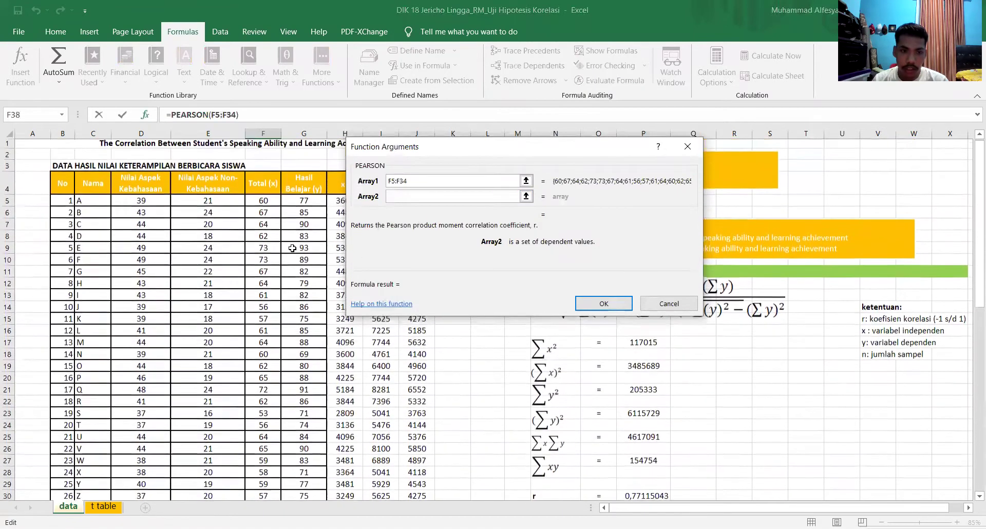
drag(304, 207, 304, 212)
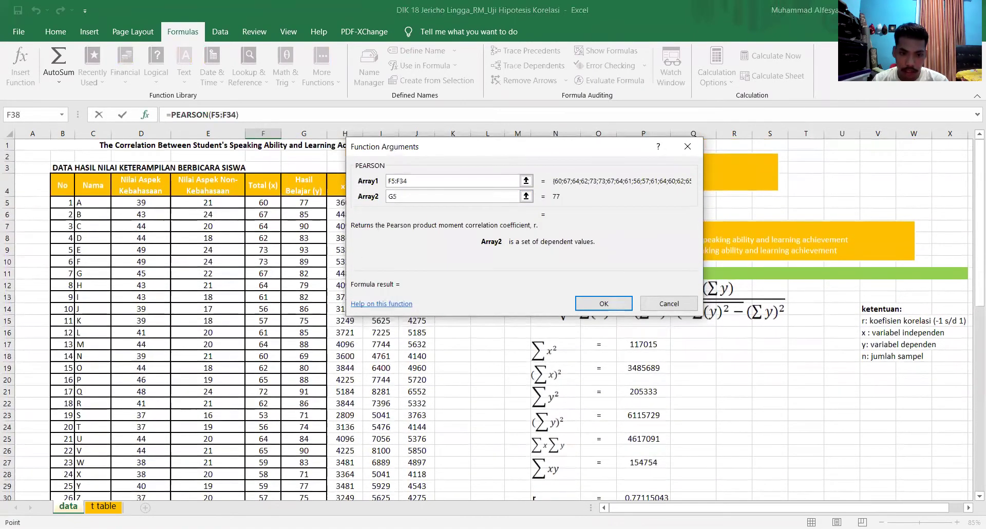
drag(319, 454, 304, 389)
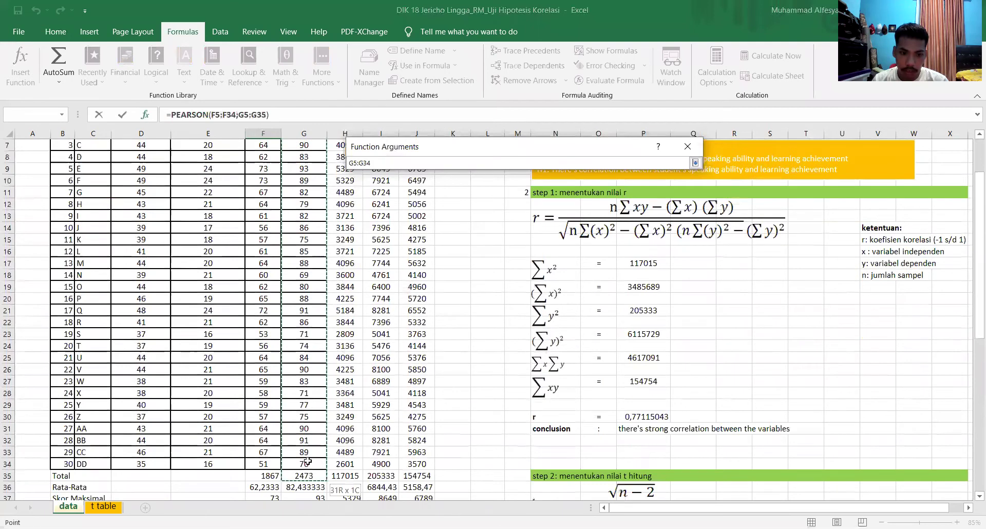
drag(323, 442, 323, 442)
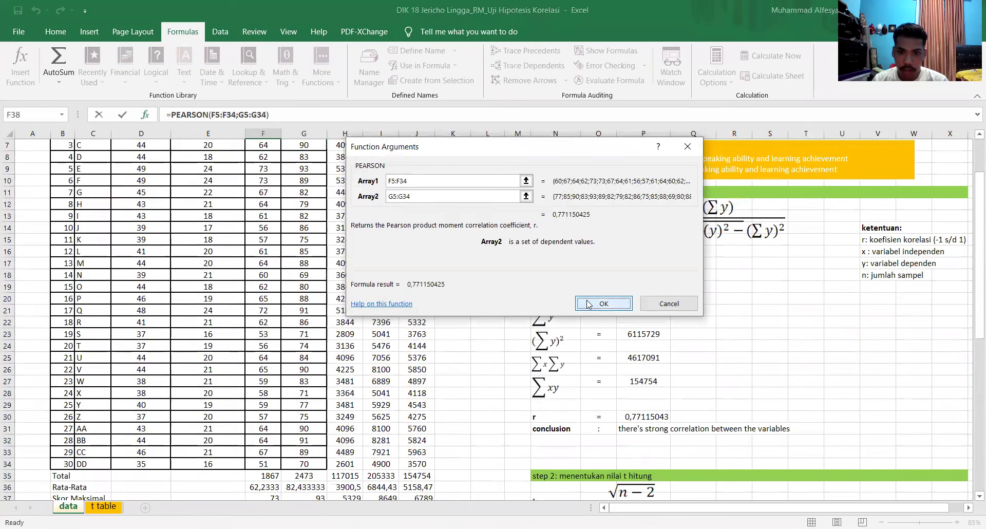
click(591, 304)
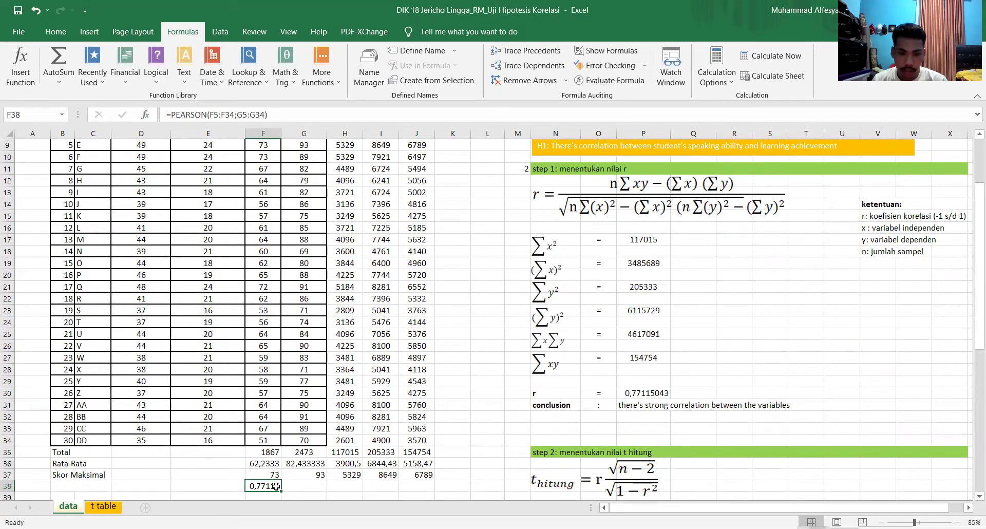
- Clear the PEARSON formula from F38 and return to the r calculation of step 1
key(Delete)
scroll(506, 398, up, 3)
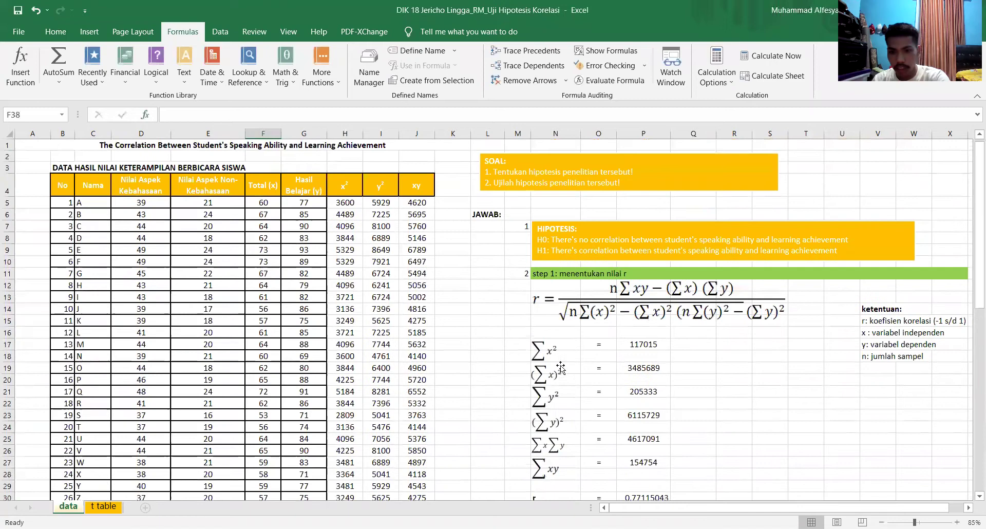
scroll(613, 375, down, 2)
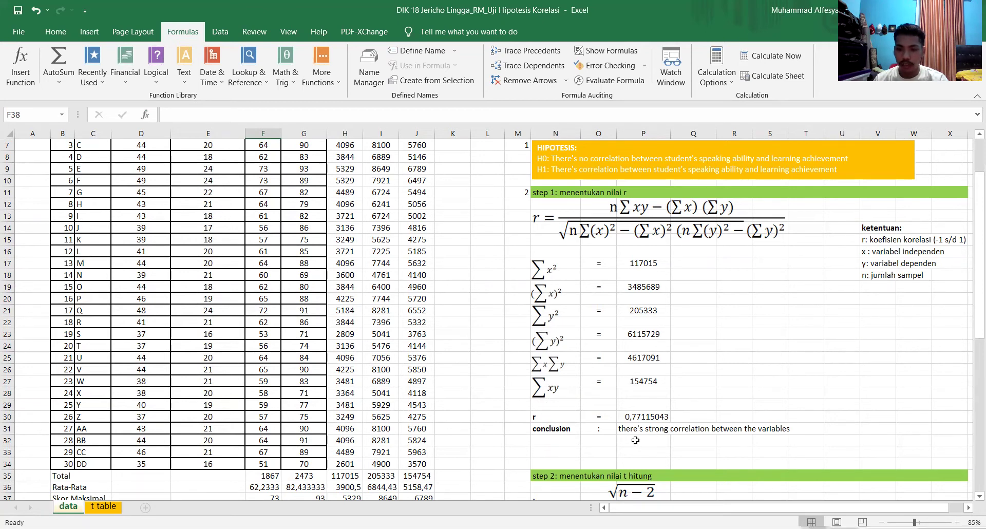
- Review the step 2 t hitung calculation, the step 3 t tabel values and the Kesimpulan, and return to the start of the data sheet
scroll(686, 423, down, 3)
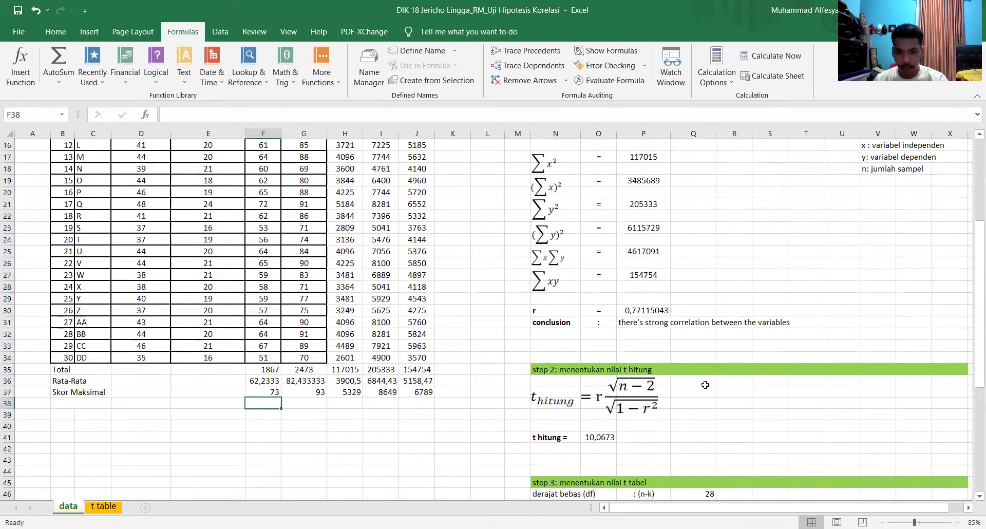
scroll(705, 385, down, 2)
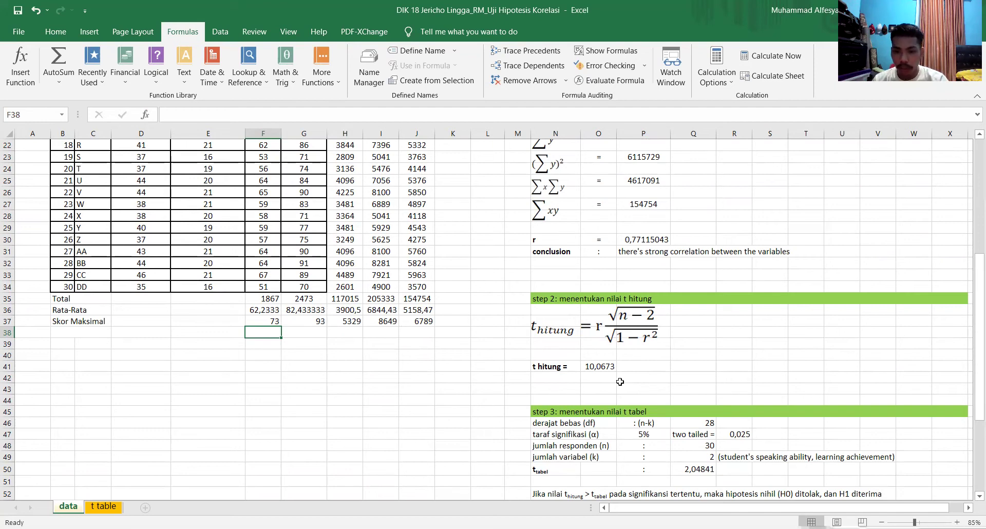
scroll(670, 340, down, 1)
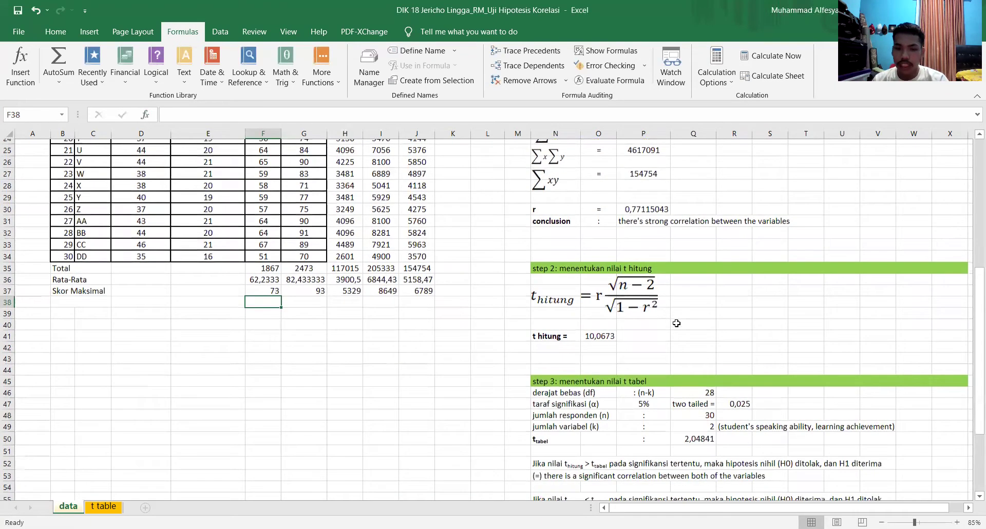
scroll(677, 323, down, 1)
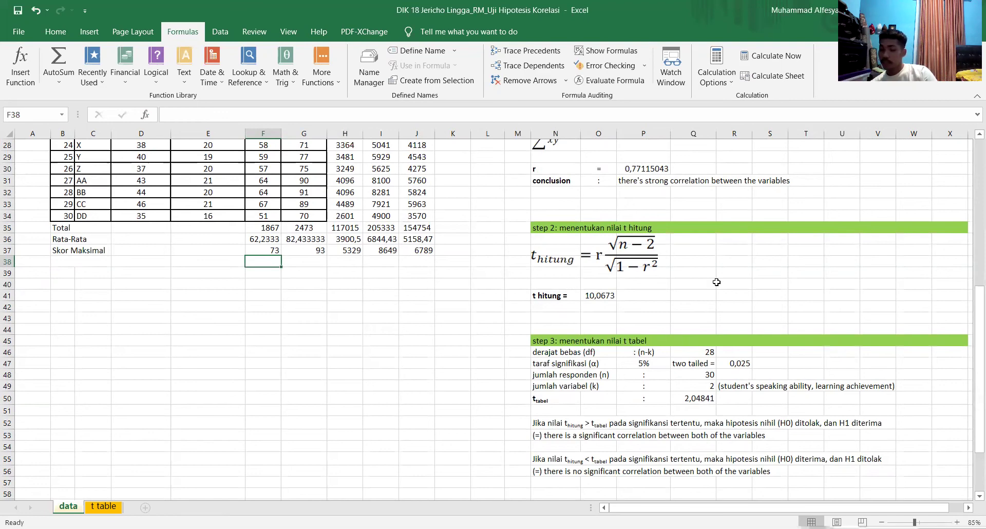
scroll(635, 363, down, 2)
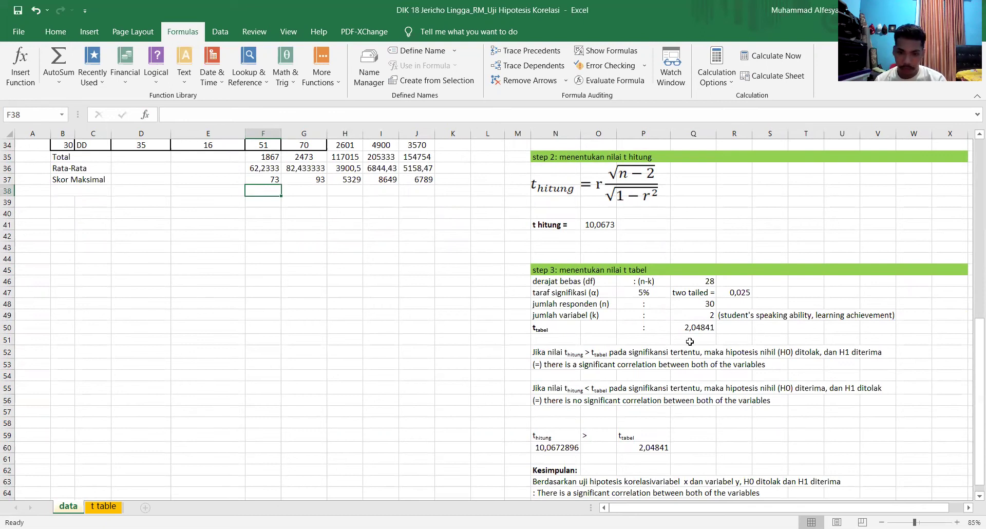
scroll(585, 397, down, 1)
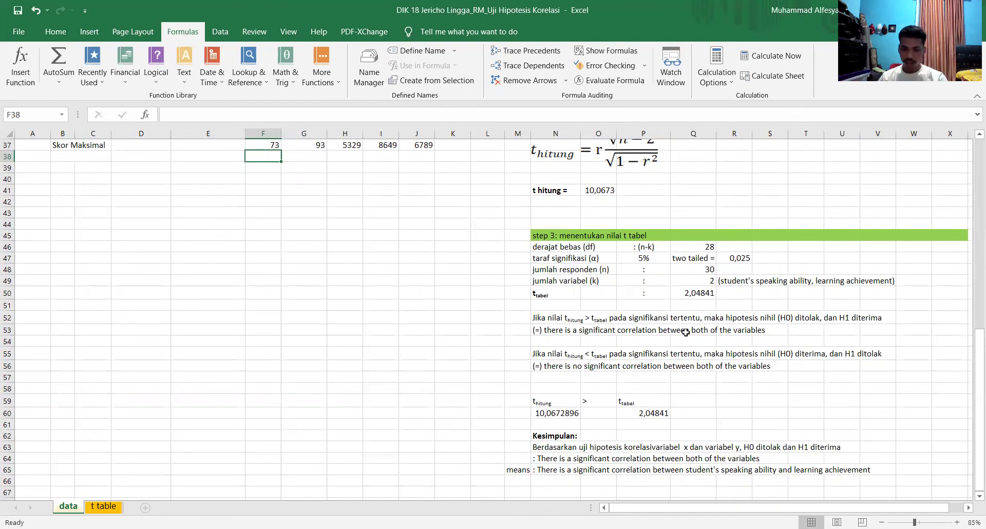
scroll(680, 341, down, 1)
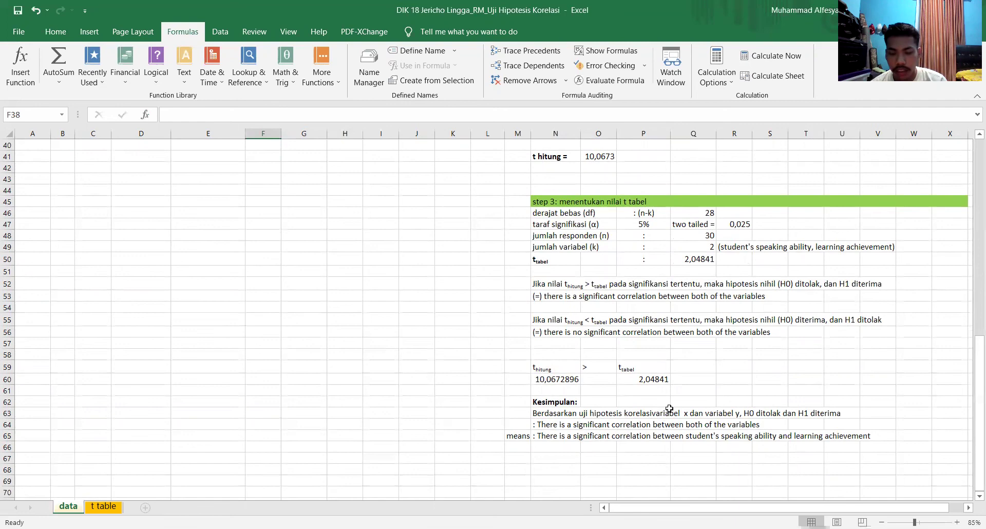
scroll(670, 409, up, 12)
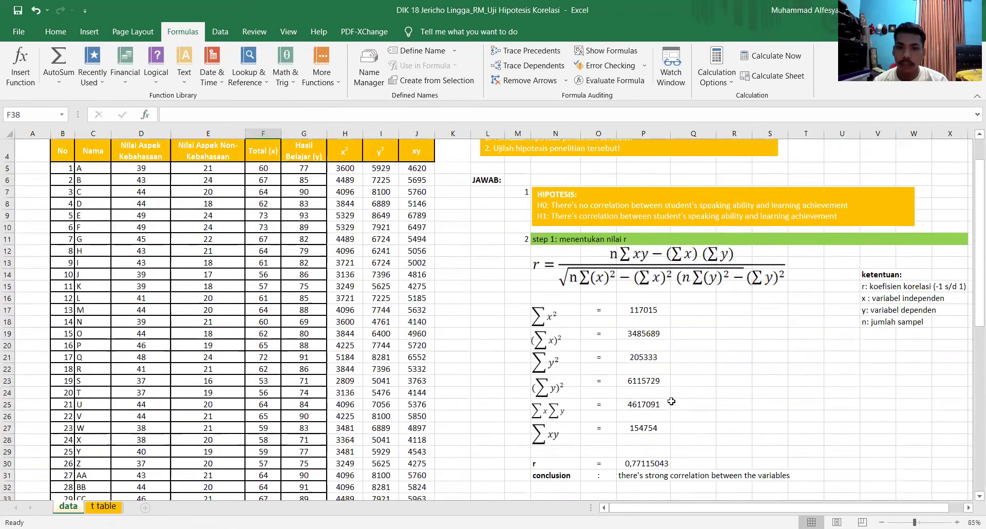
scroll(671, 401, up, 1)
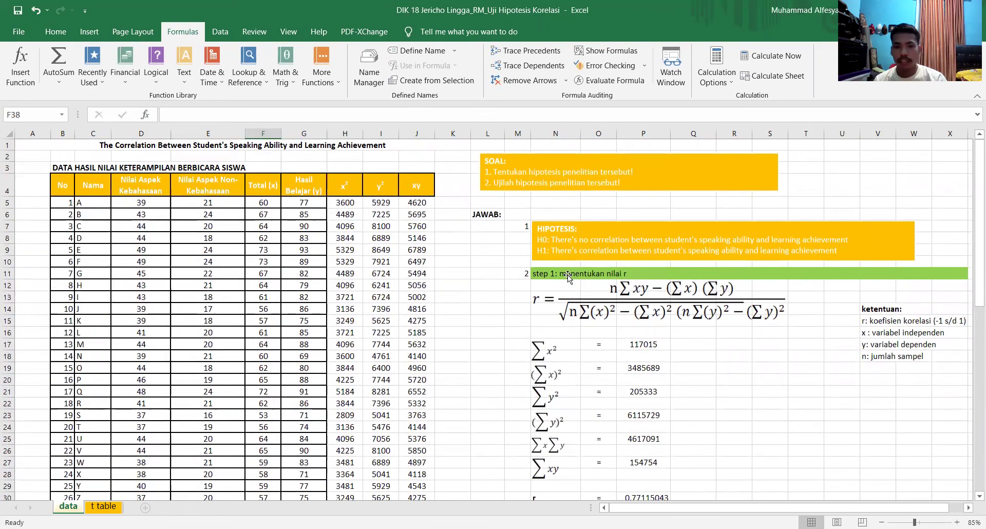